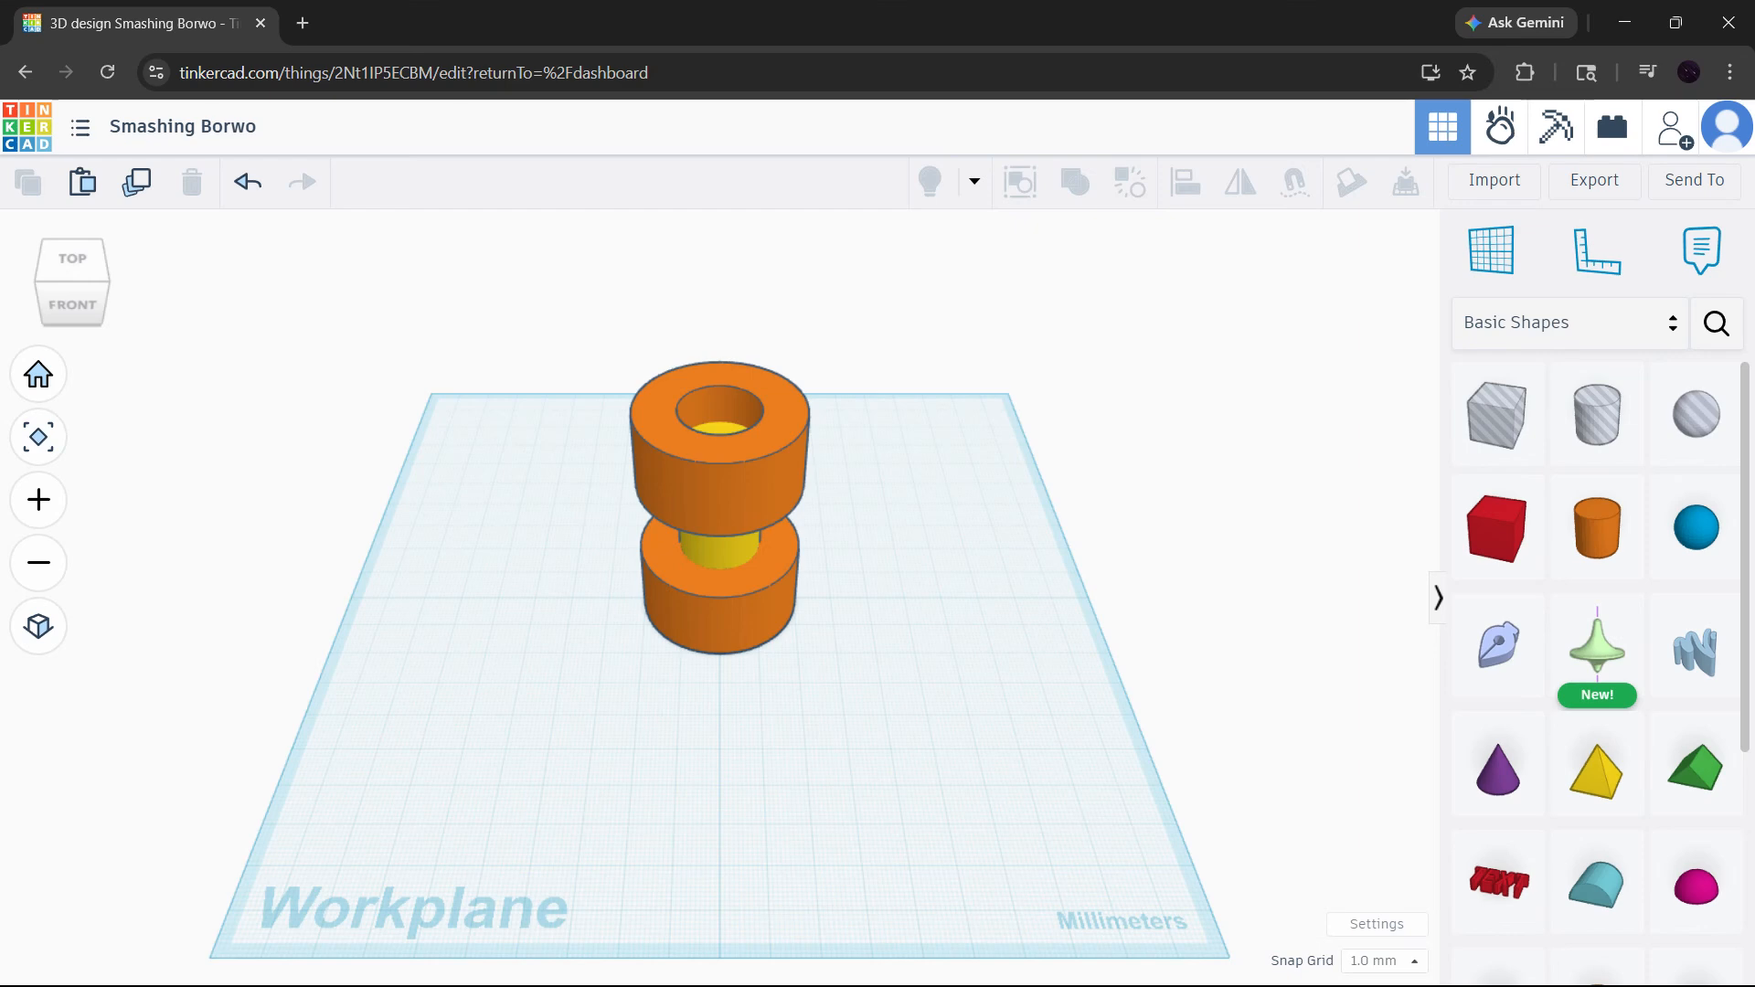
# Step: Examine from the front and from above how the yellow cylinder fits inside the two orange rings
pyautogui.moveTo(1018, 492); pyautogui.dragTo(204, 424, button='right')
pyautogui.click(38, 377)
pyautogui.click(38, 499)
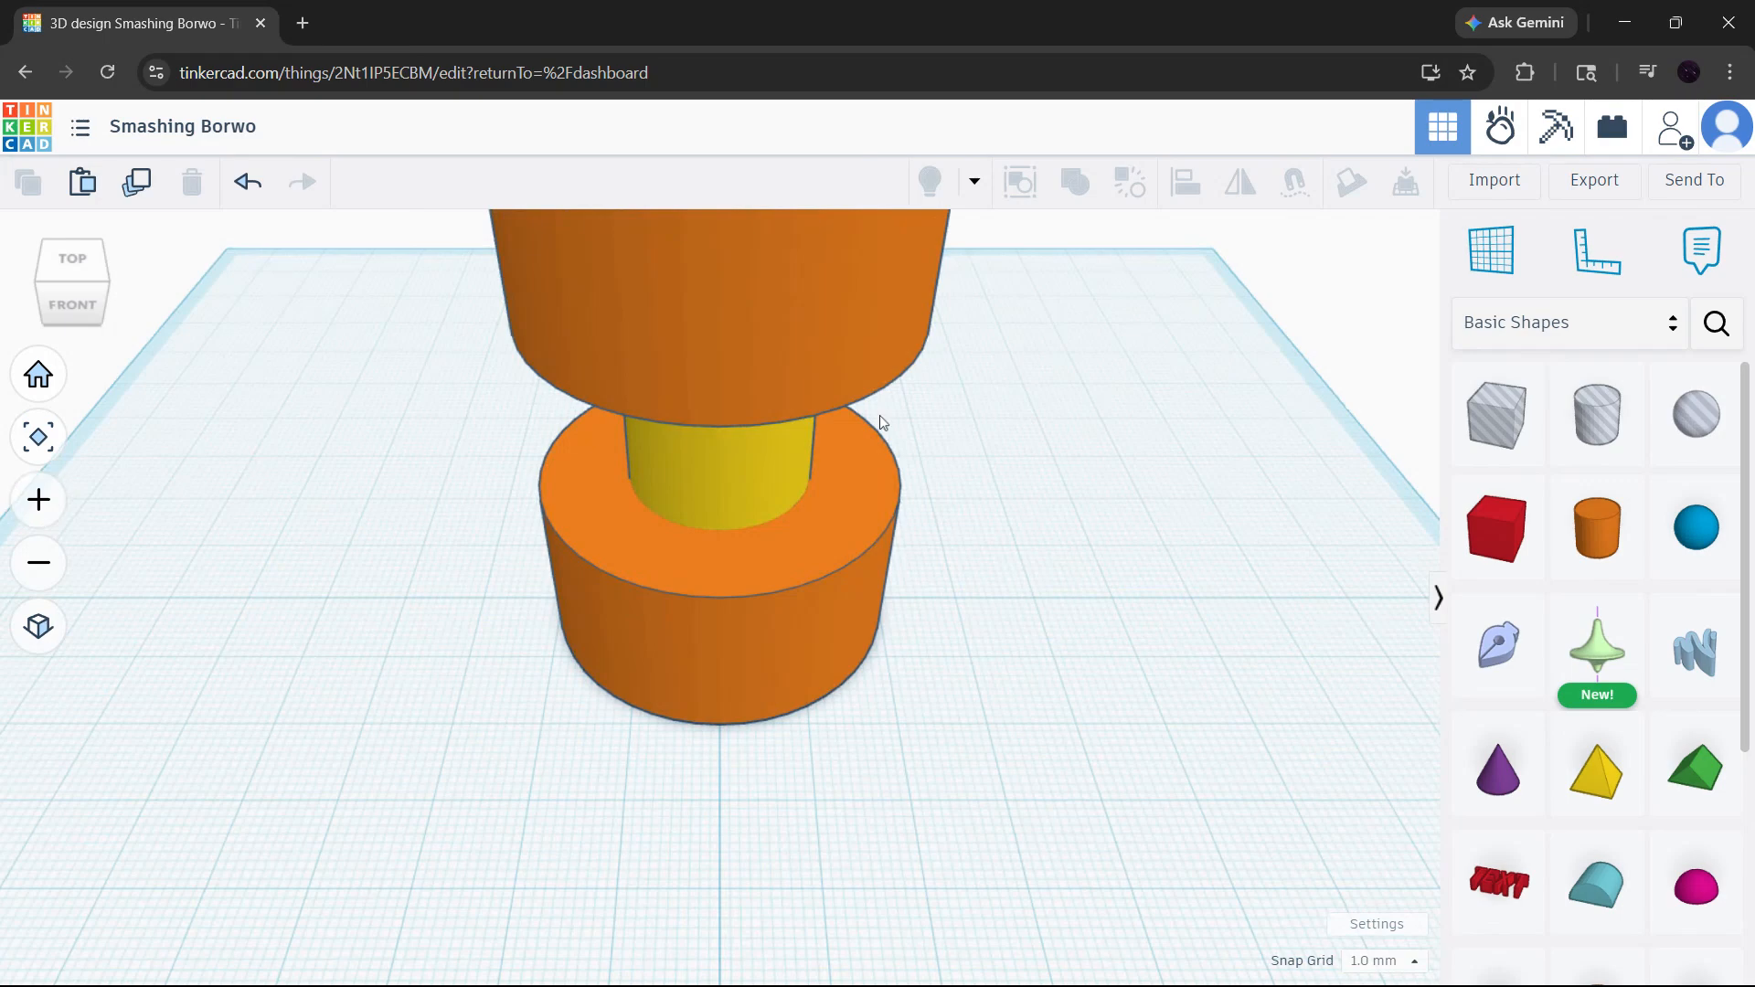
pyautogui.moveTo(1054, 494); pyautogui.dragTo(1097, 410, button='right')
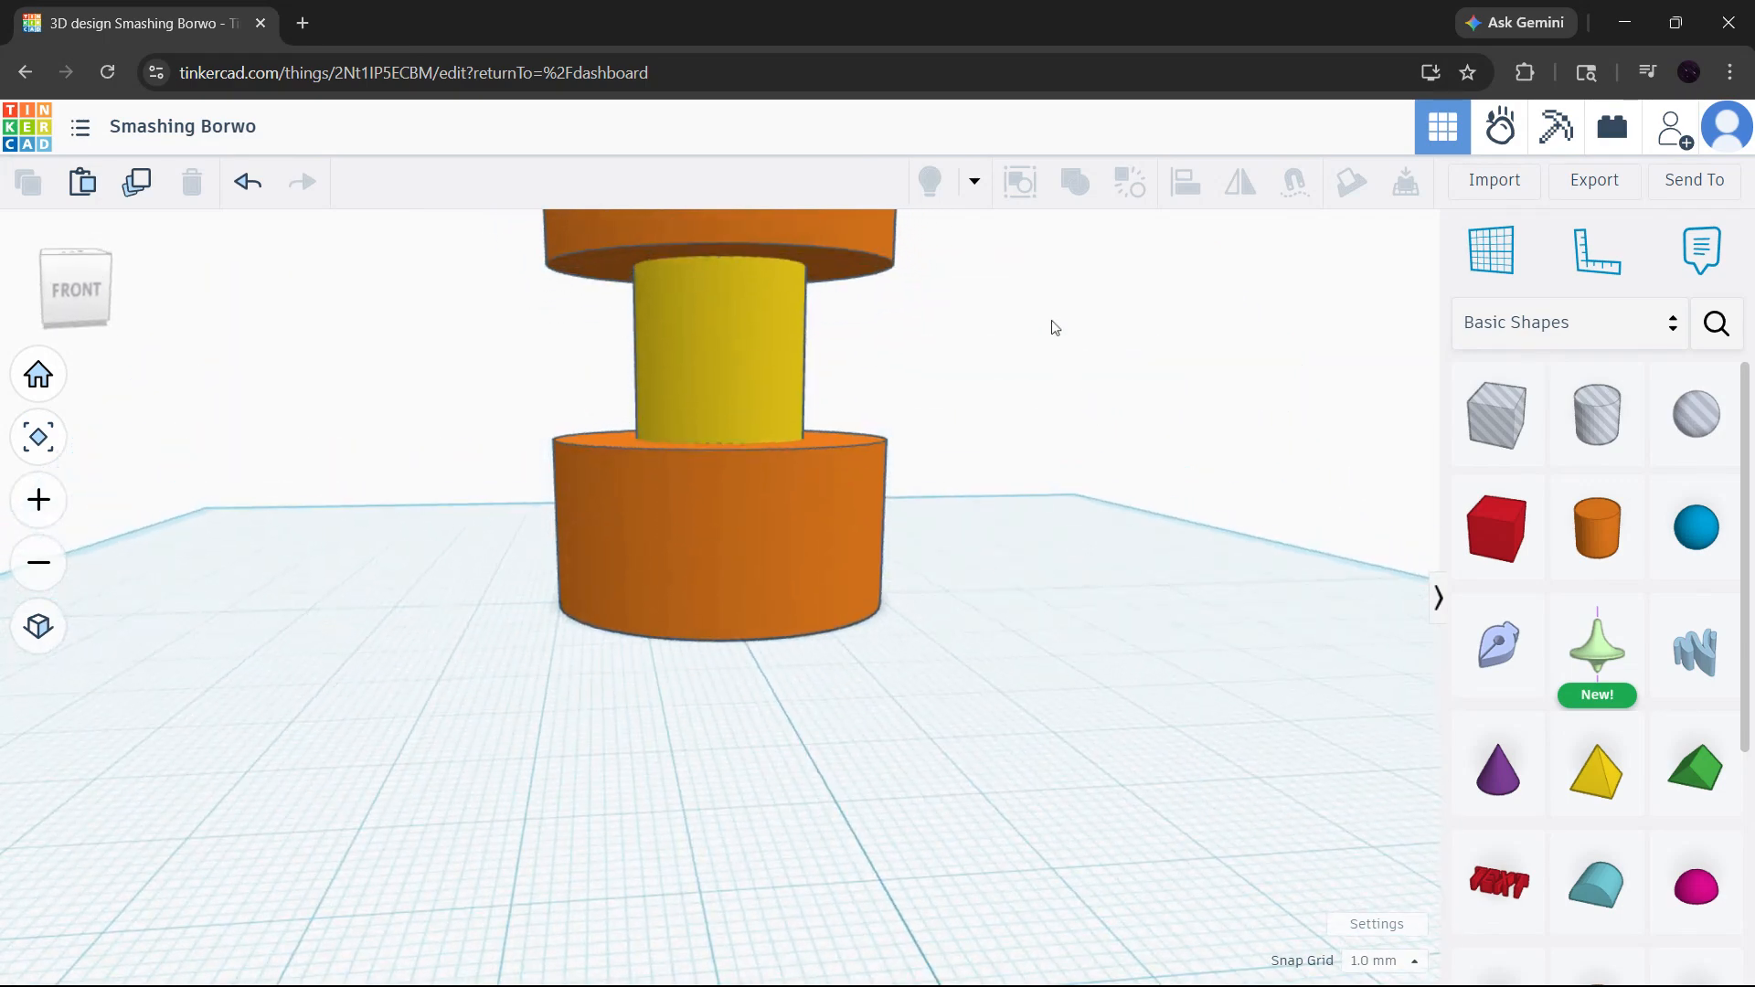
pyautogui.moveTo(1052, 326); pyautogui.dragTo(1047, 490, button='right')
pyautogui.click(764, 555)
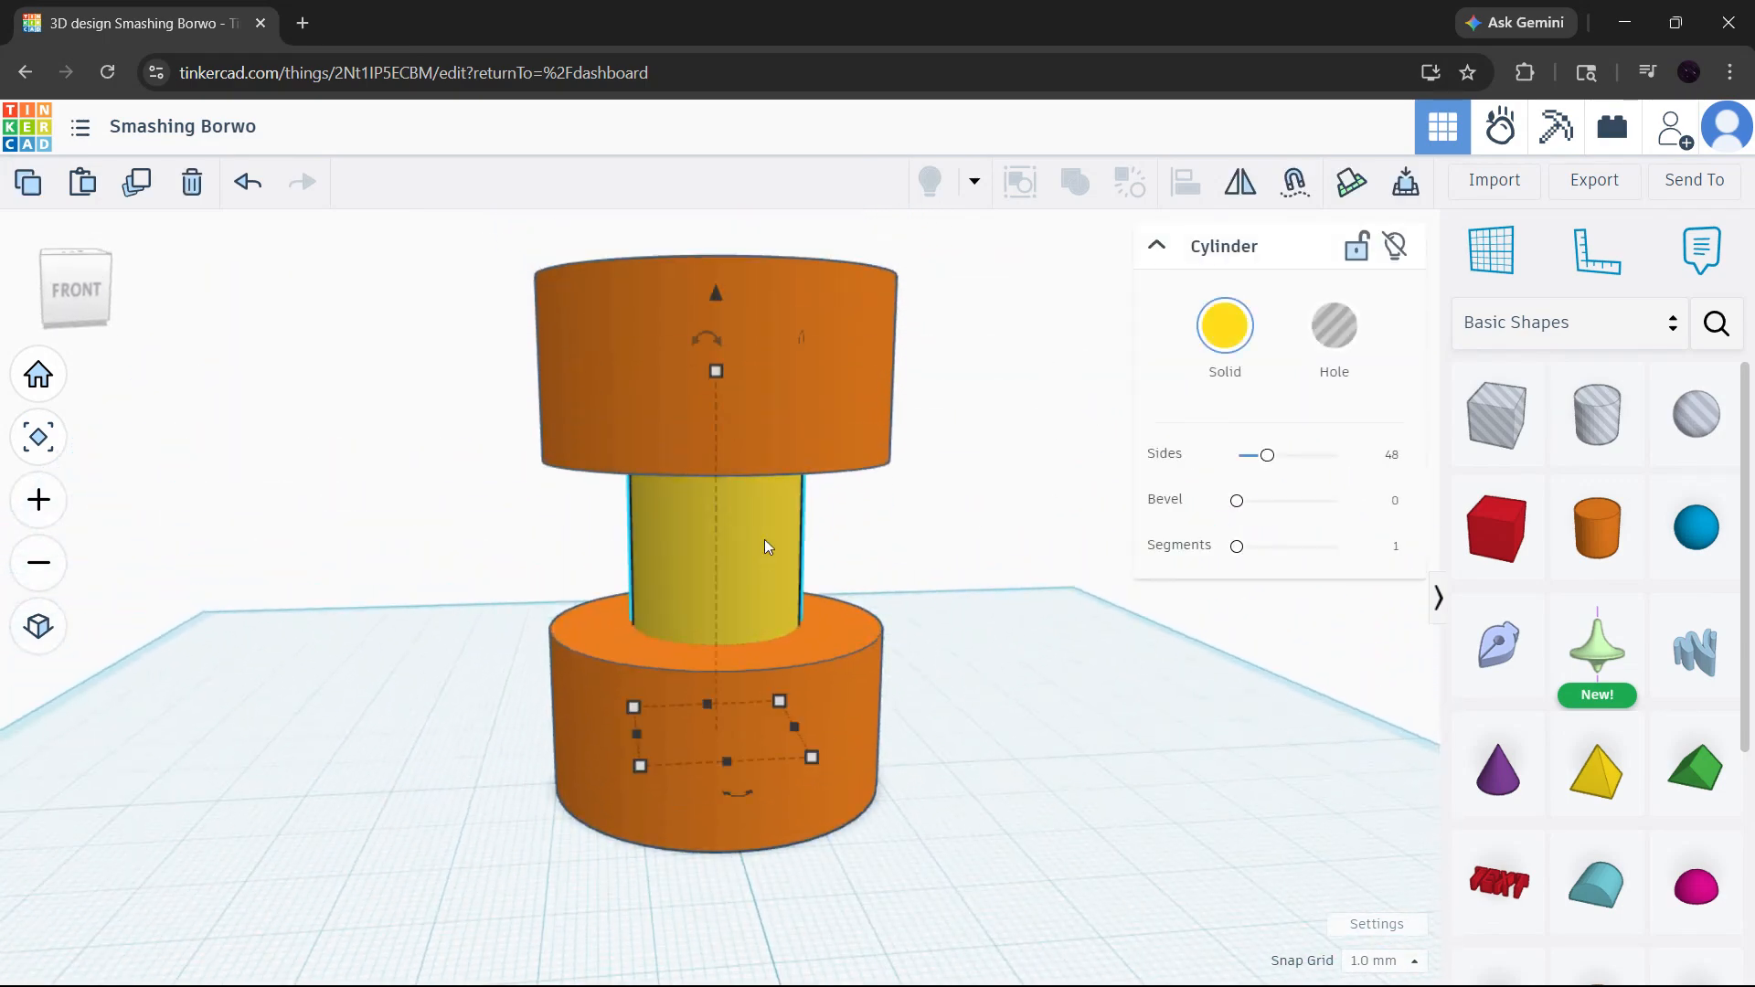
pyautogui.click(796, 378)
pyautogui.click(794, 737)
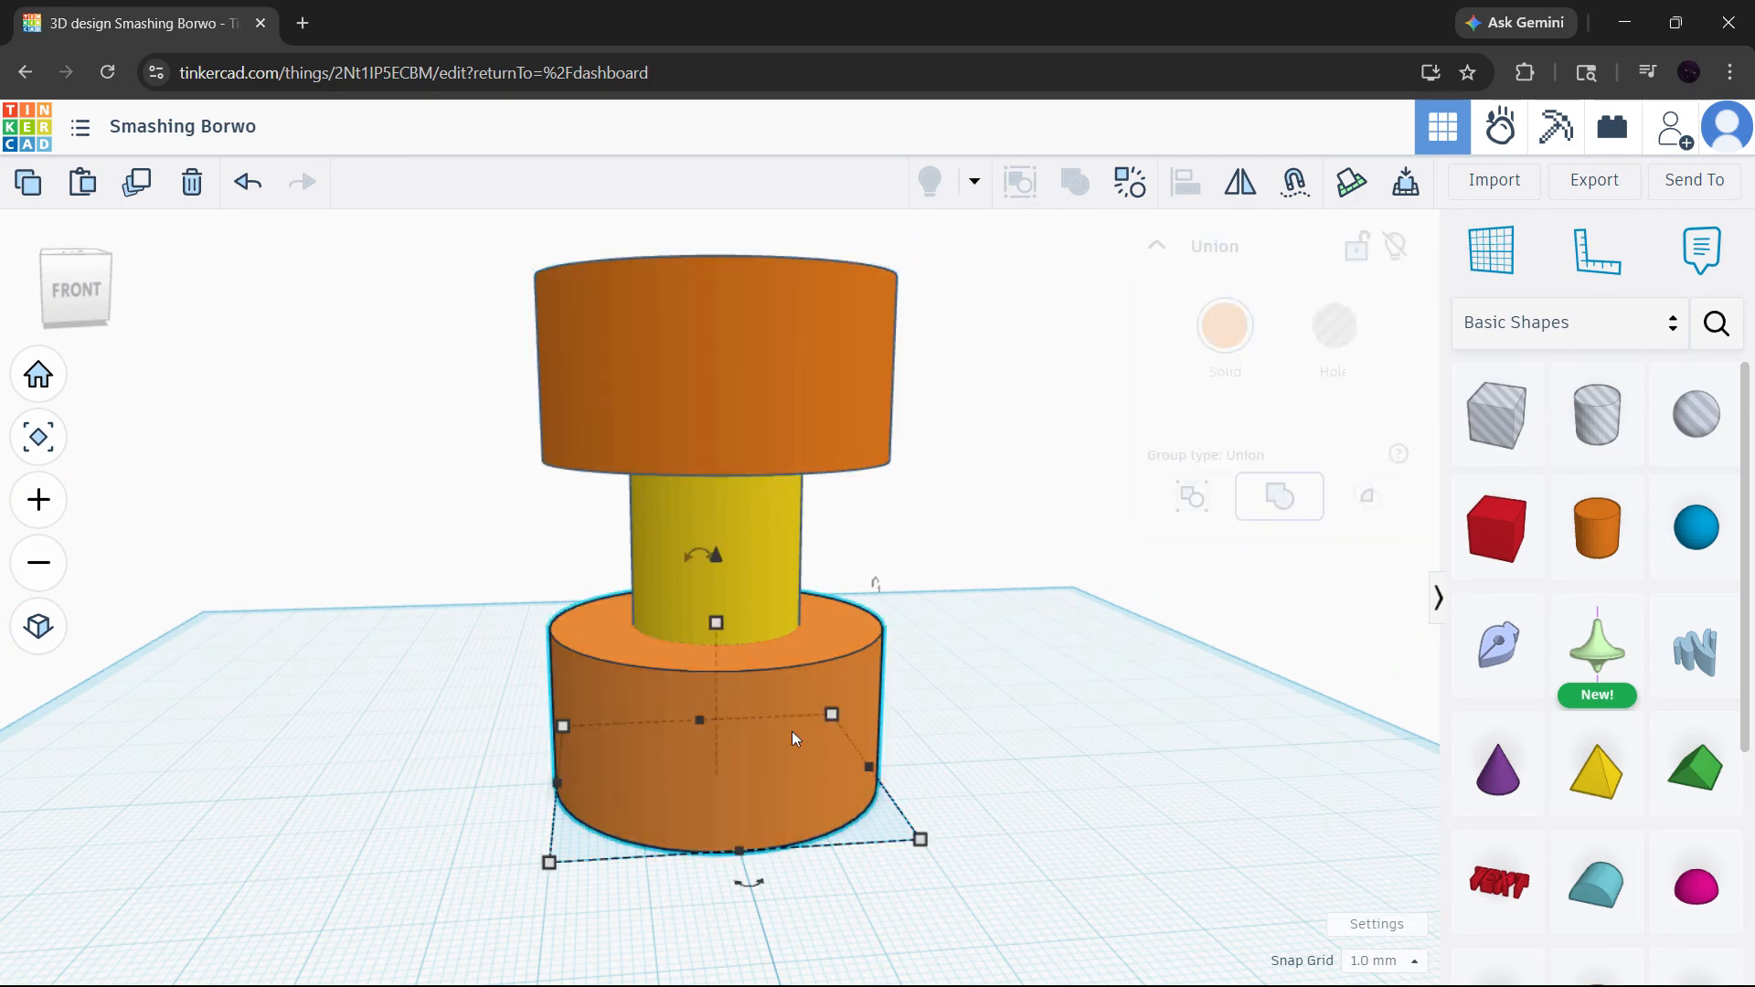
pyautogui.click(773, 596)
pyautogui.moveTo(830, 600); pyautogui.dragTo(874, 718, button='right')
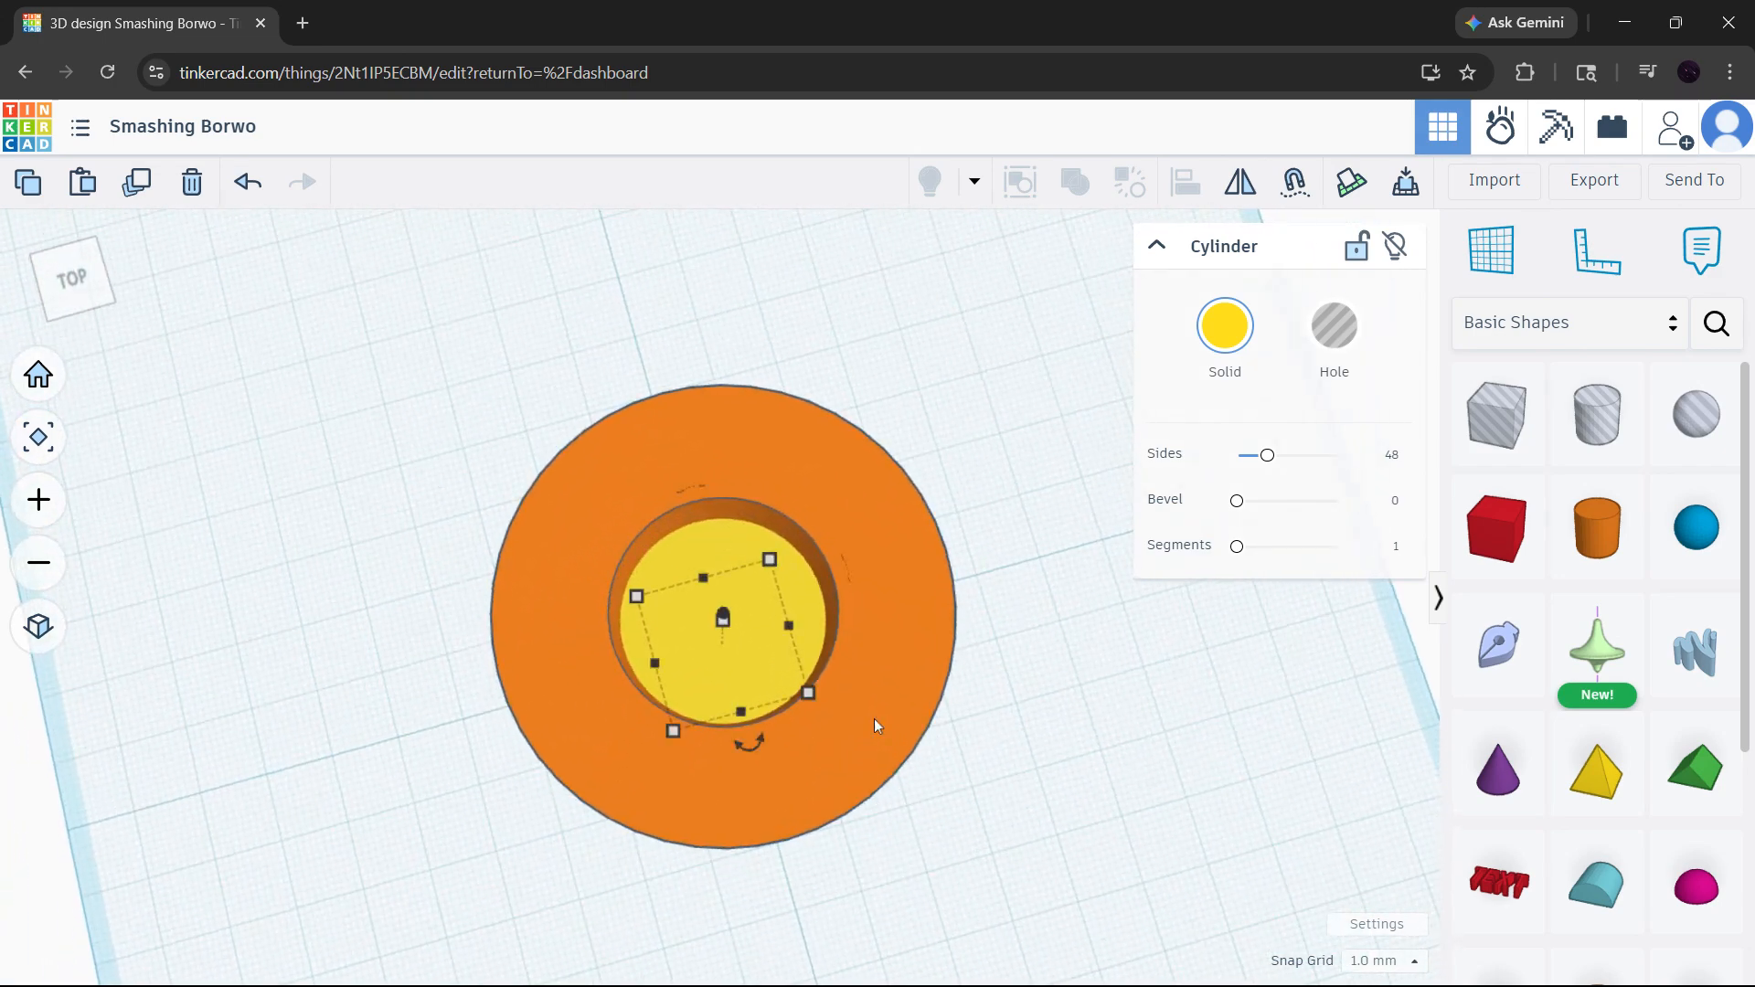
pyautogui.click(1046, 618)
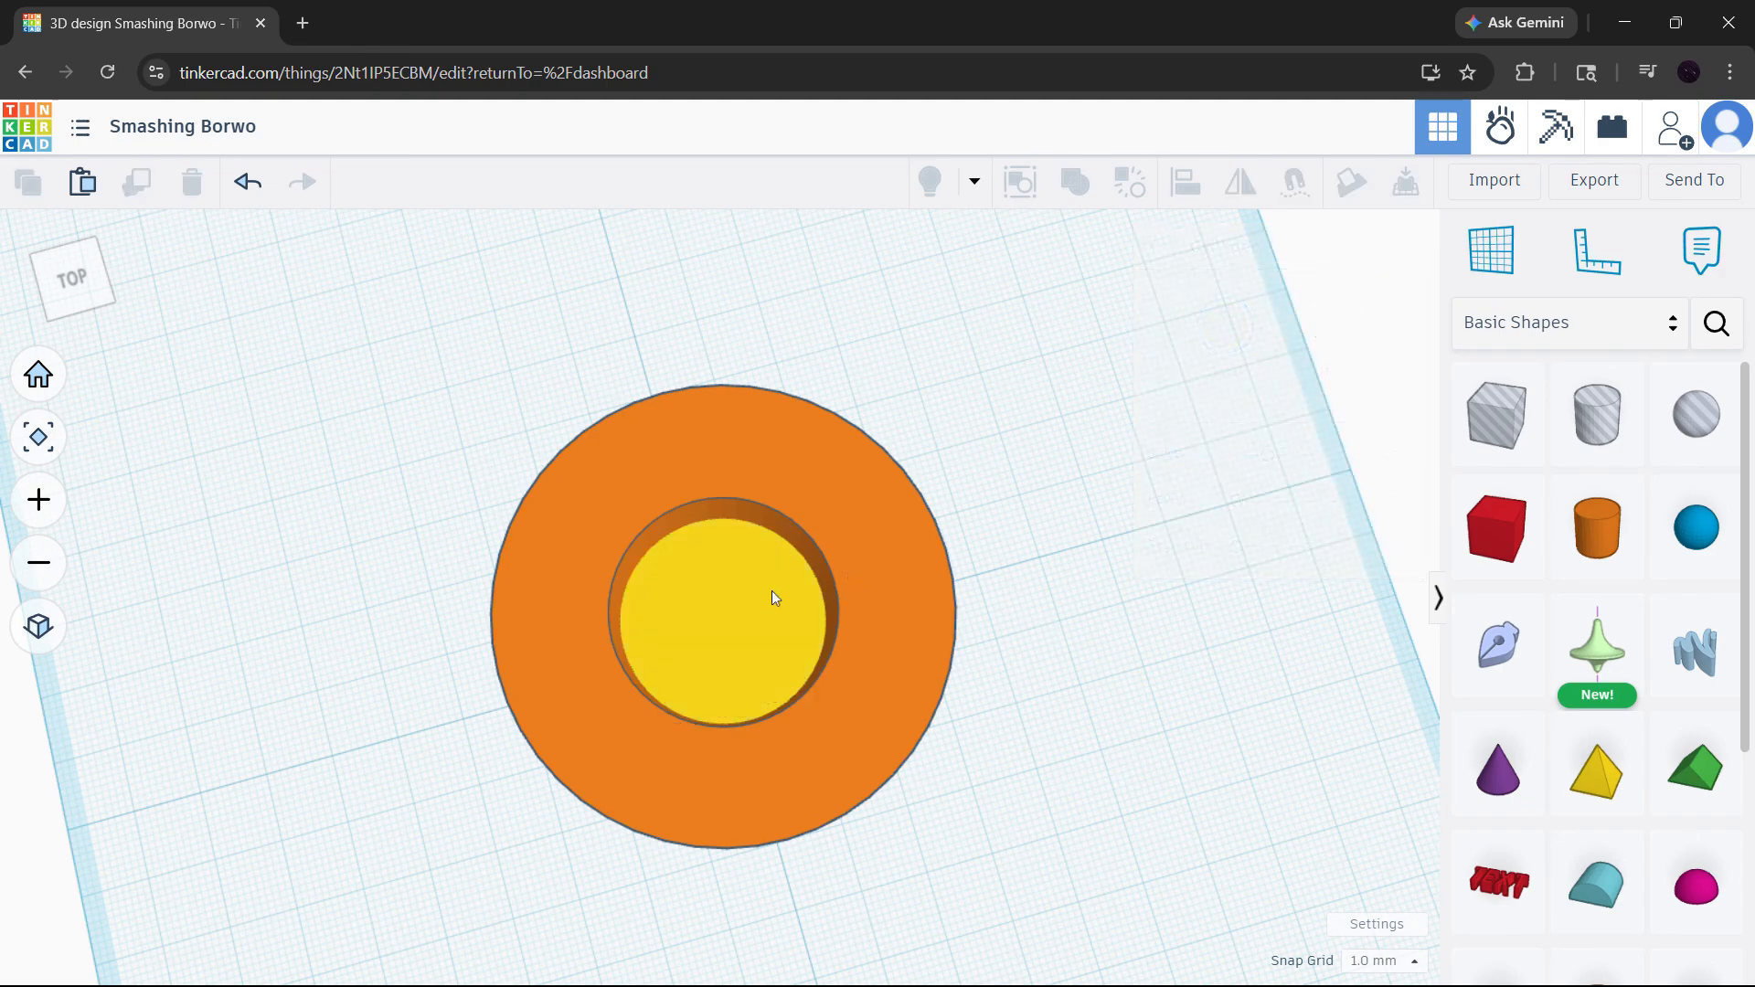
# Step: Check the base dimensions of the yellow cylinder
pyautogui.click(768, 591)
pyautogui.moveTo(1020, 644); pyautogui.dragTo(991, 487, button='right')
pyautogui.moveTo(816, 766)
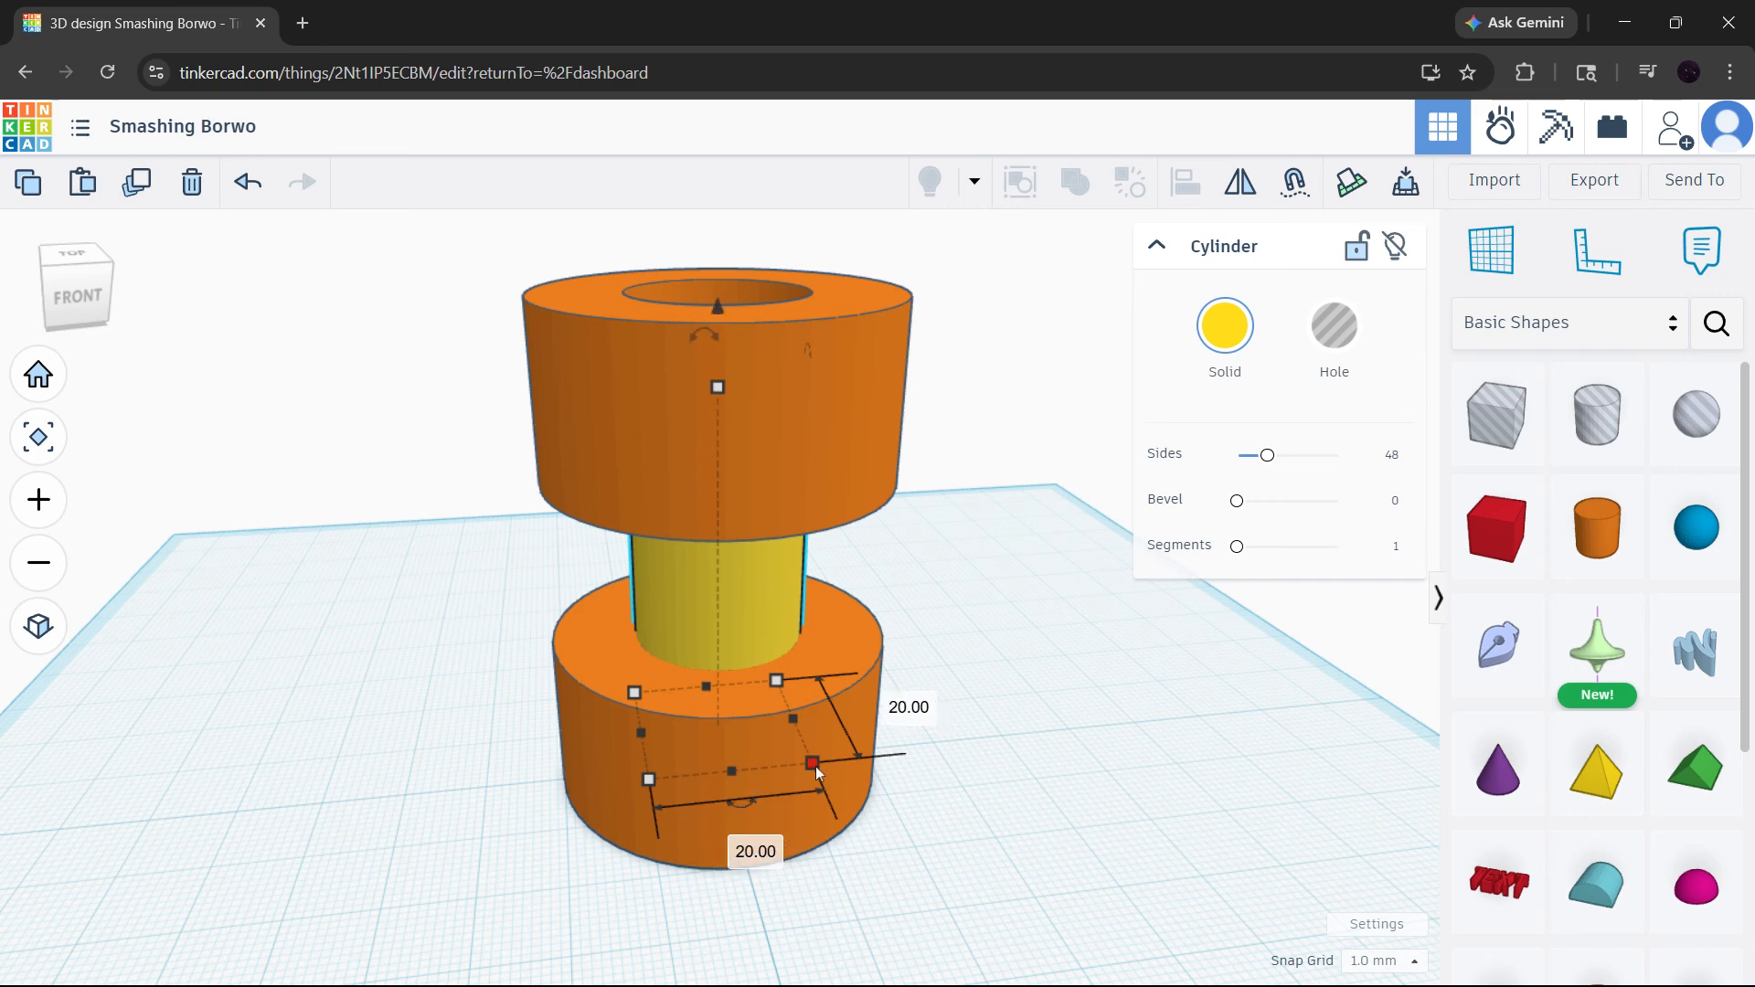
pyautogui.click(755, 845)
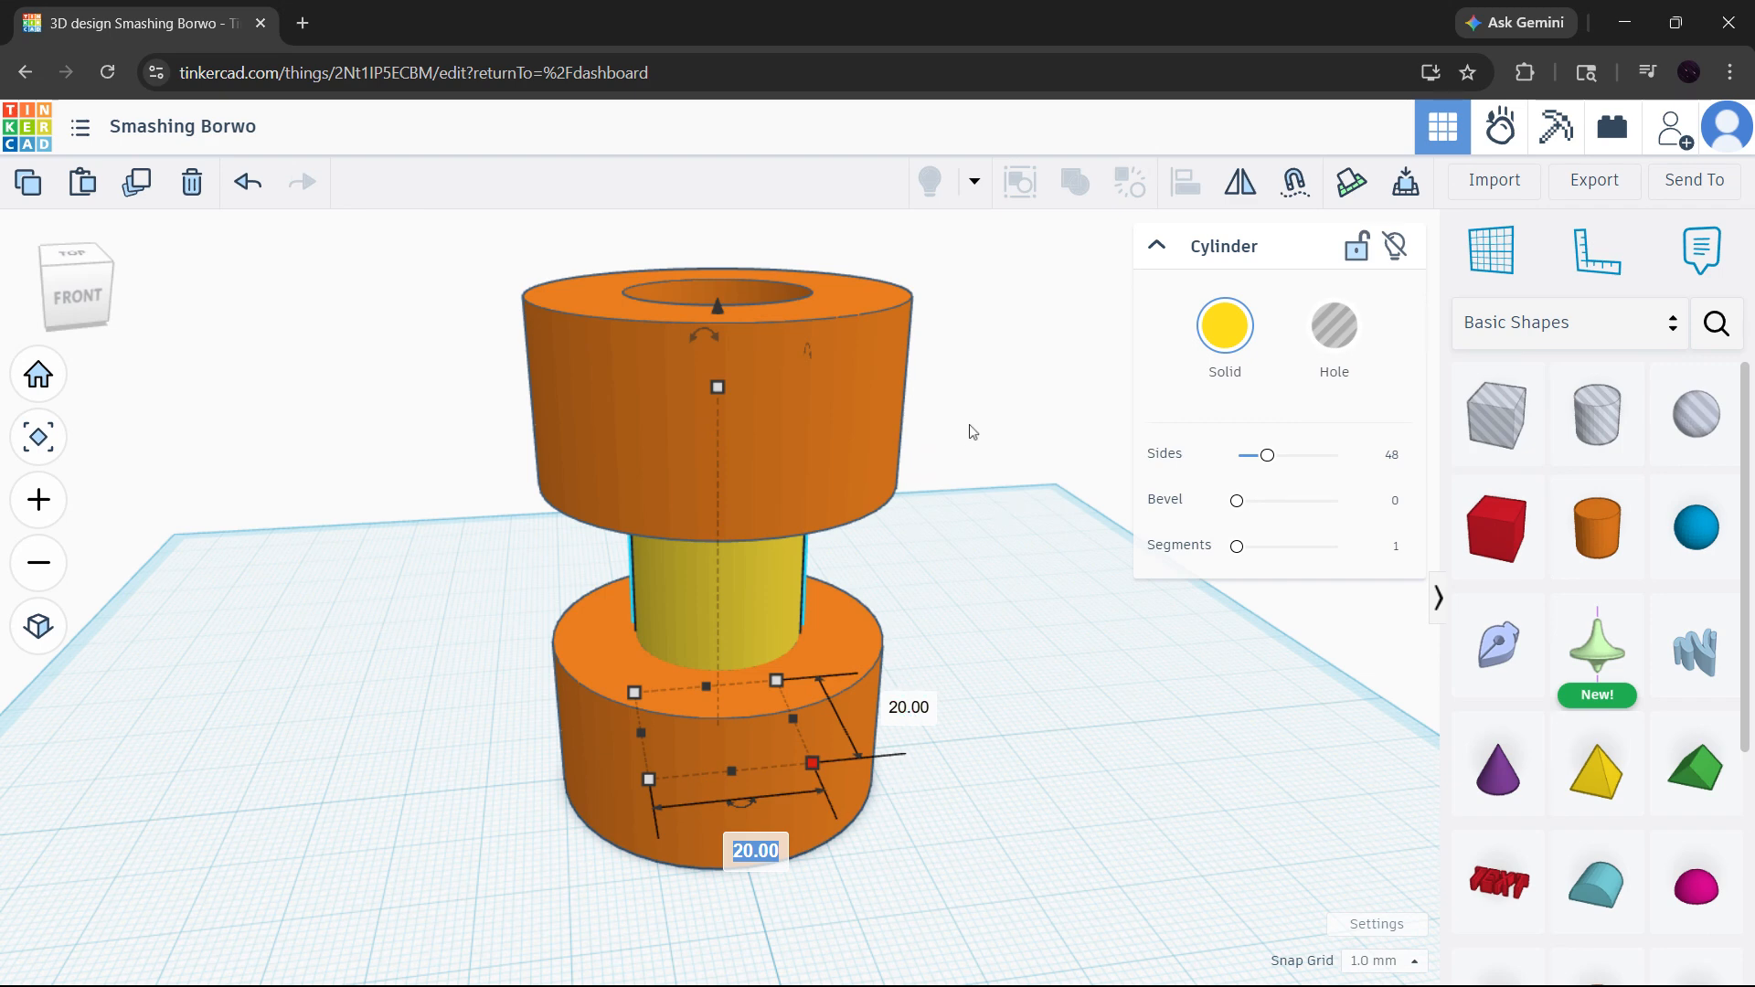
pyautogui.click(1011, 498)
# Step: Set the upper orange ring's width and length both to 40.40 mm
pyautogui.click(841, 427)
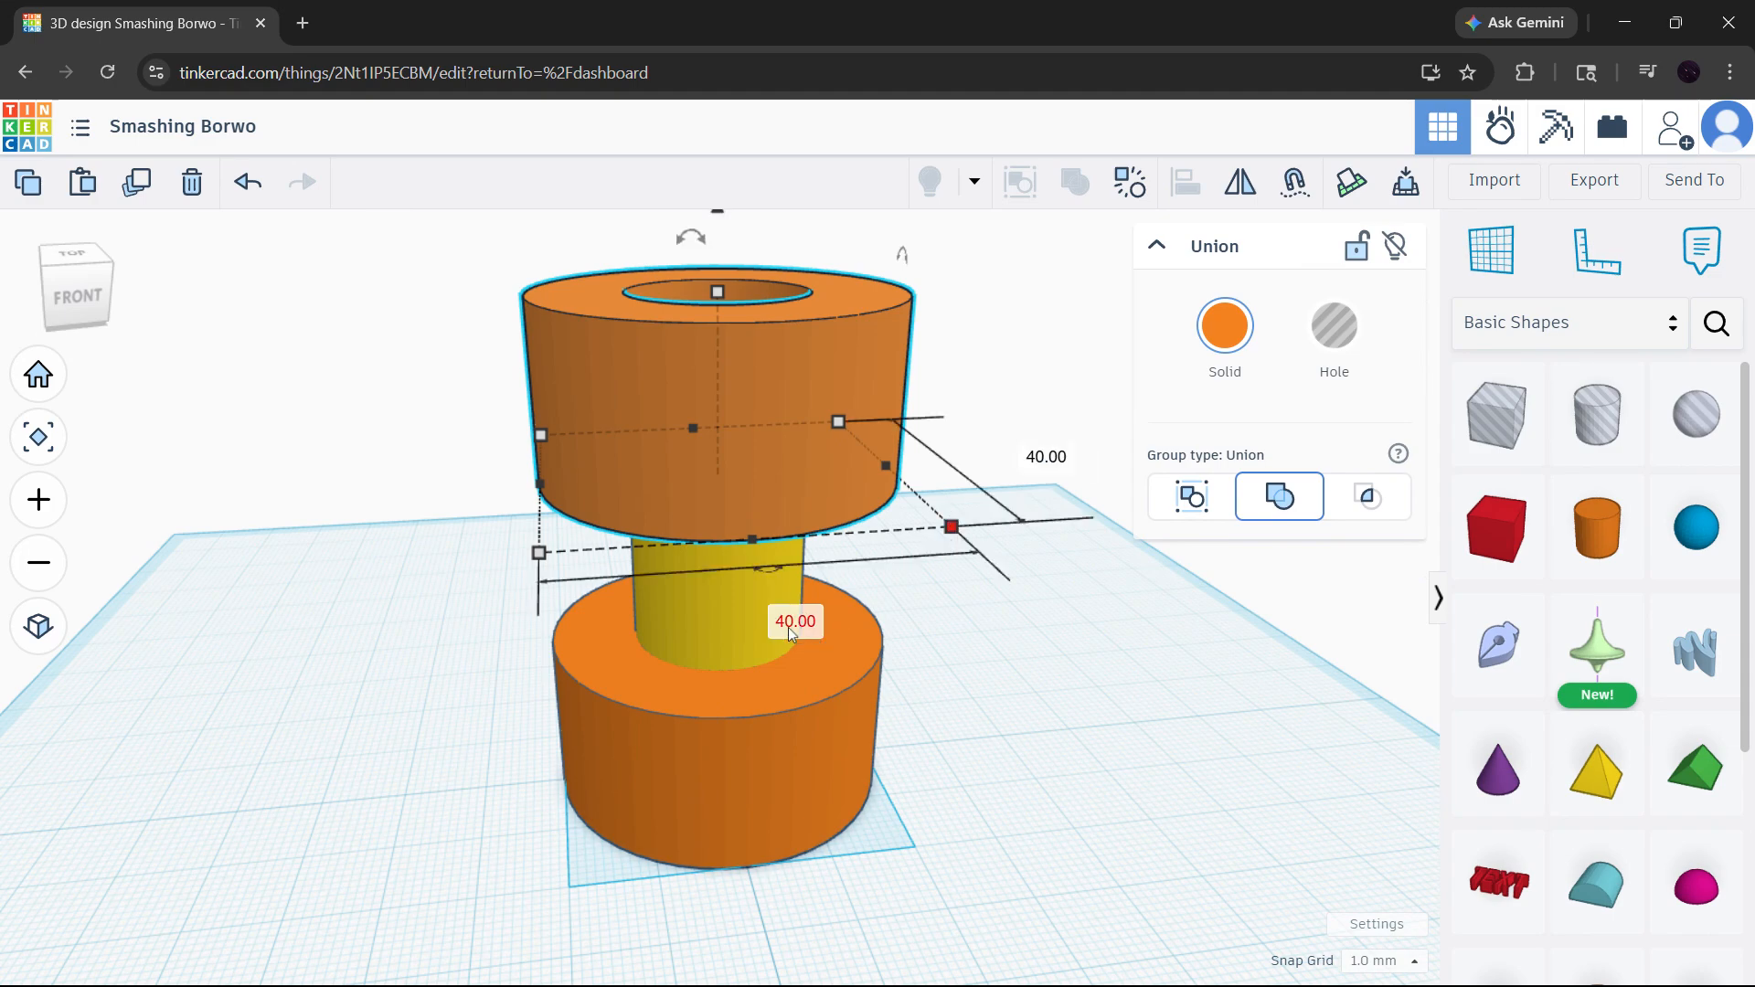
pyautogui.click(792, 629)
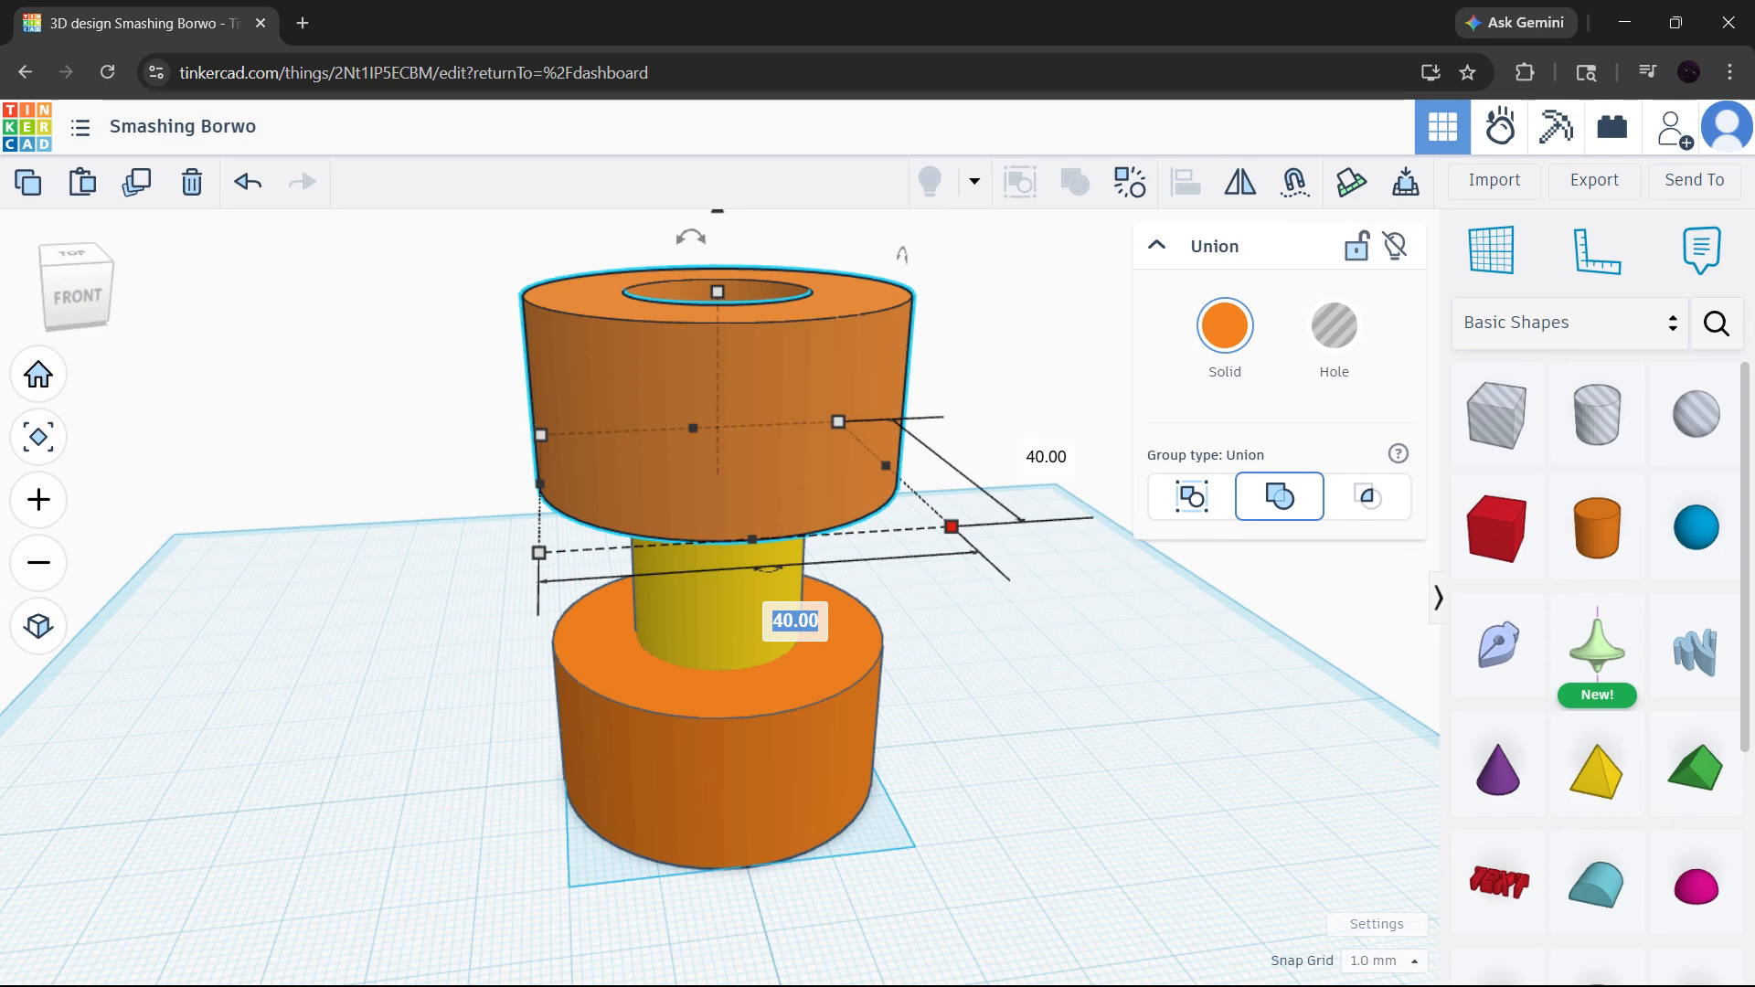
pyautogui.click(816, 621)
pyautogui.press('Left')
pyautogui.press('BackSpace')
pyautogui.write('4')
pyautogui.press('Tab')
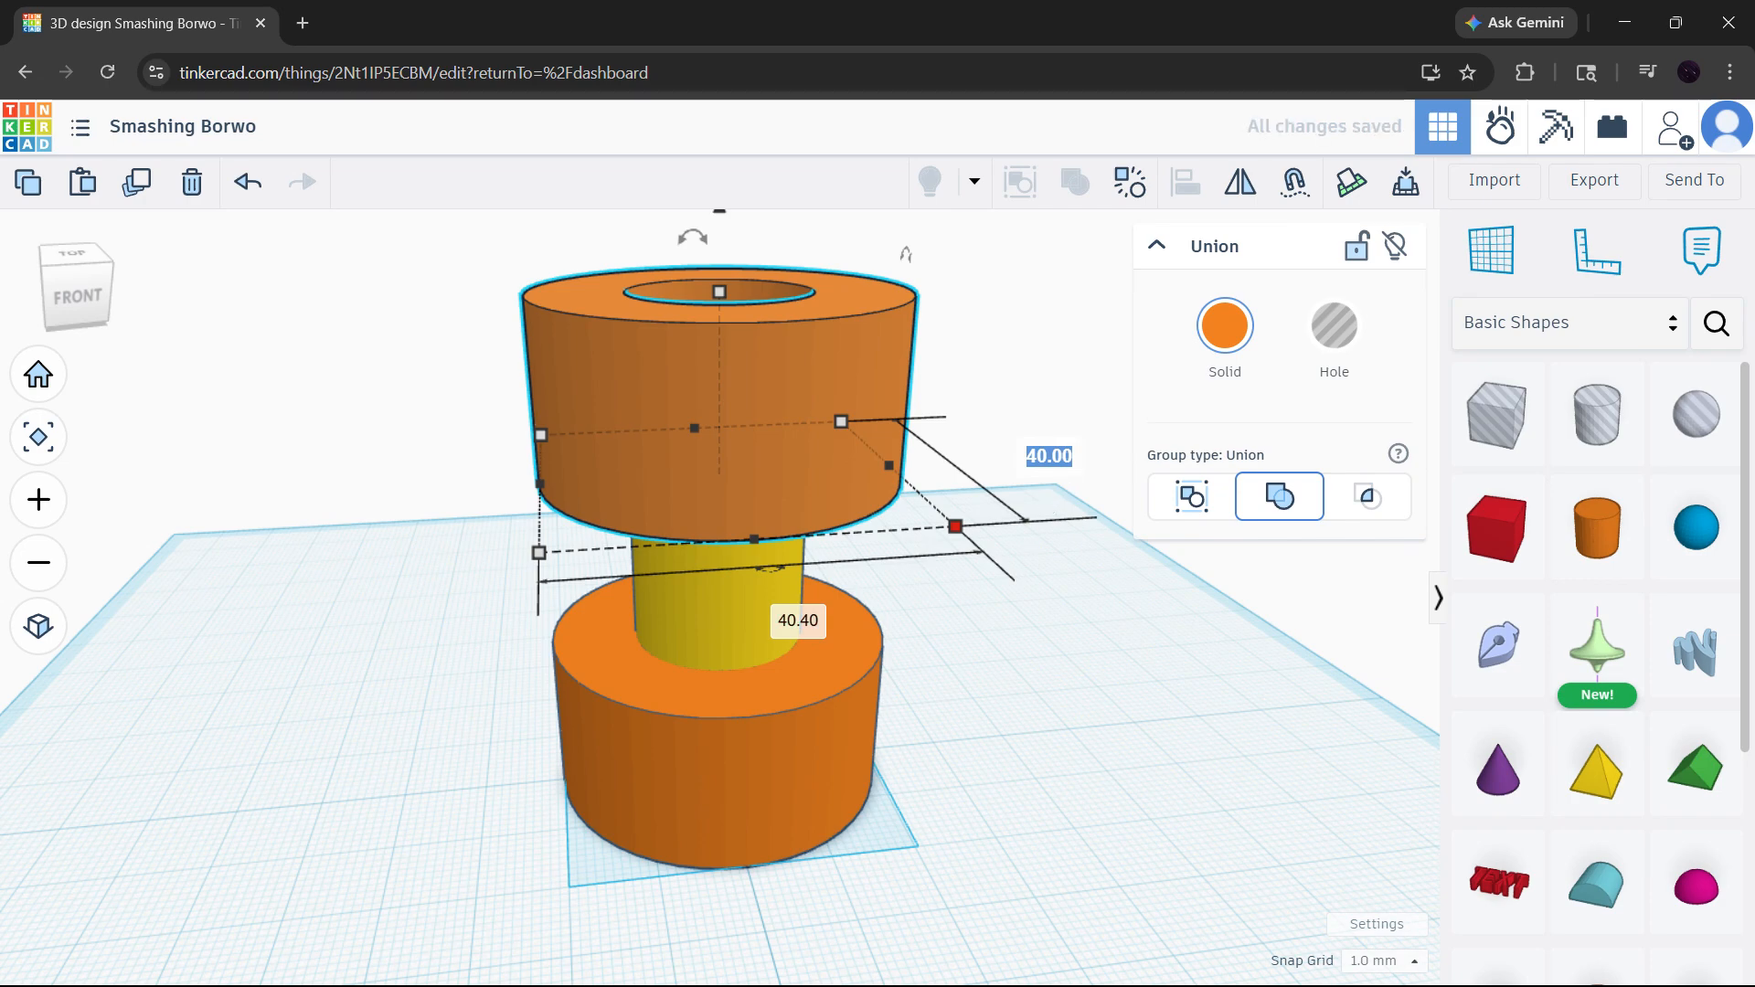
pyautogui.click(1071, 456)
pyautogui.press('Return')
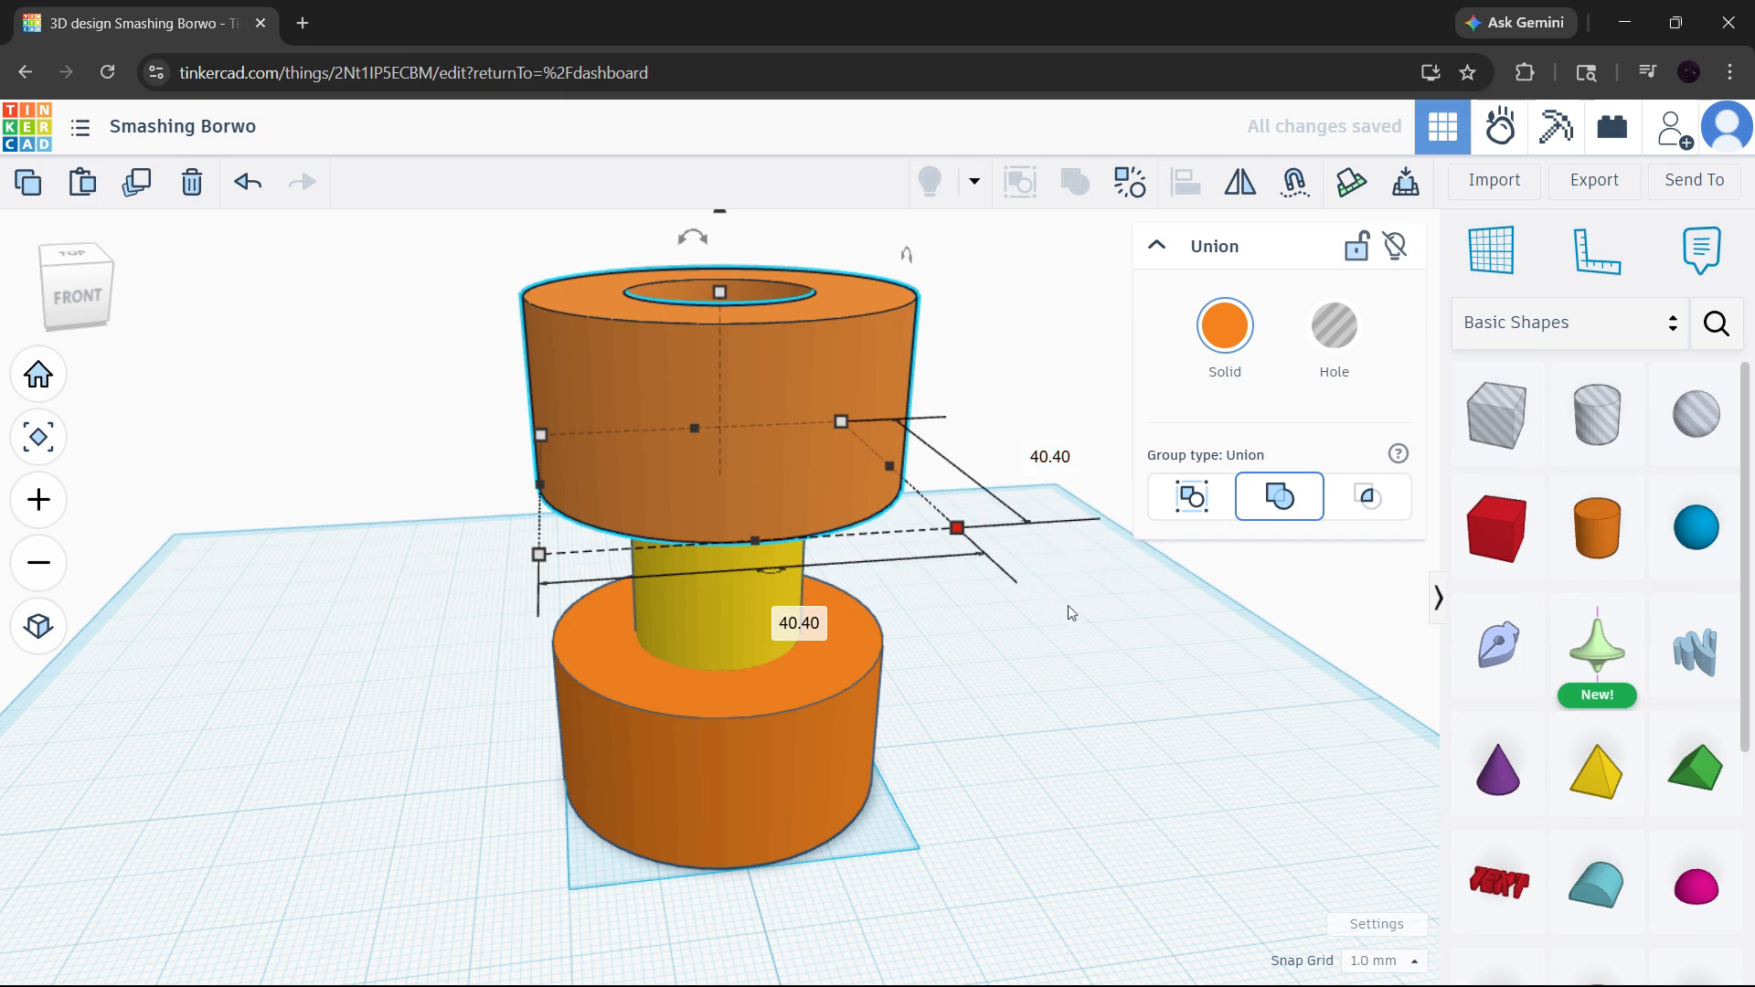
# Step: Set the lower orange ring's depth to 40.40 mm
pyautogui.click(1079, 660)
pyautogui.click(834, 757)
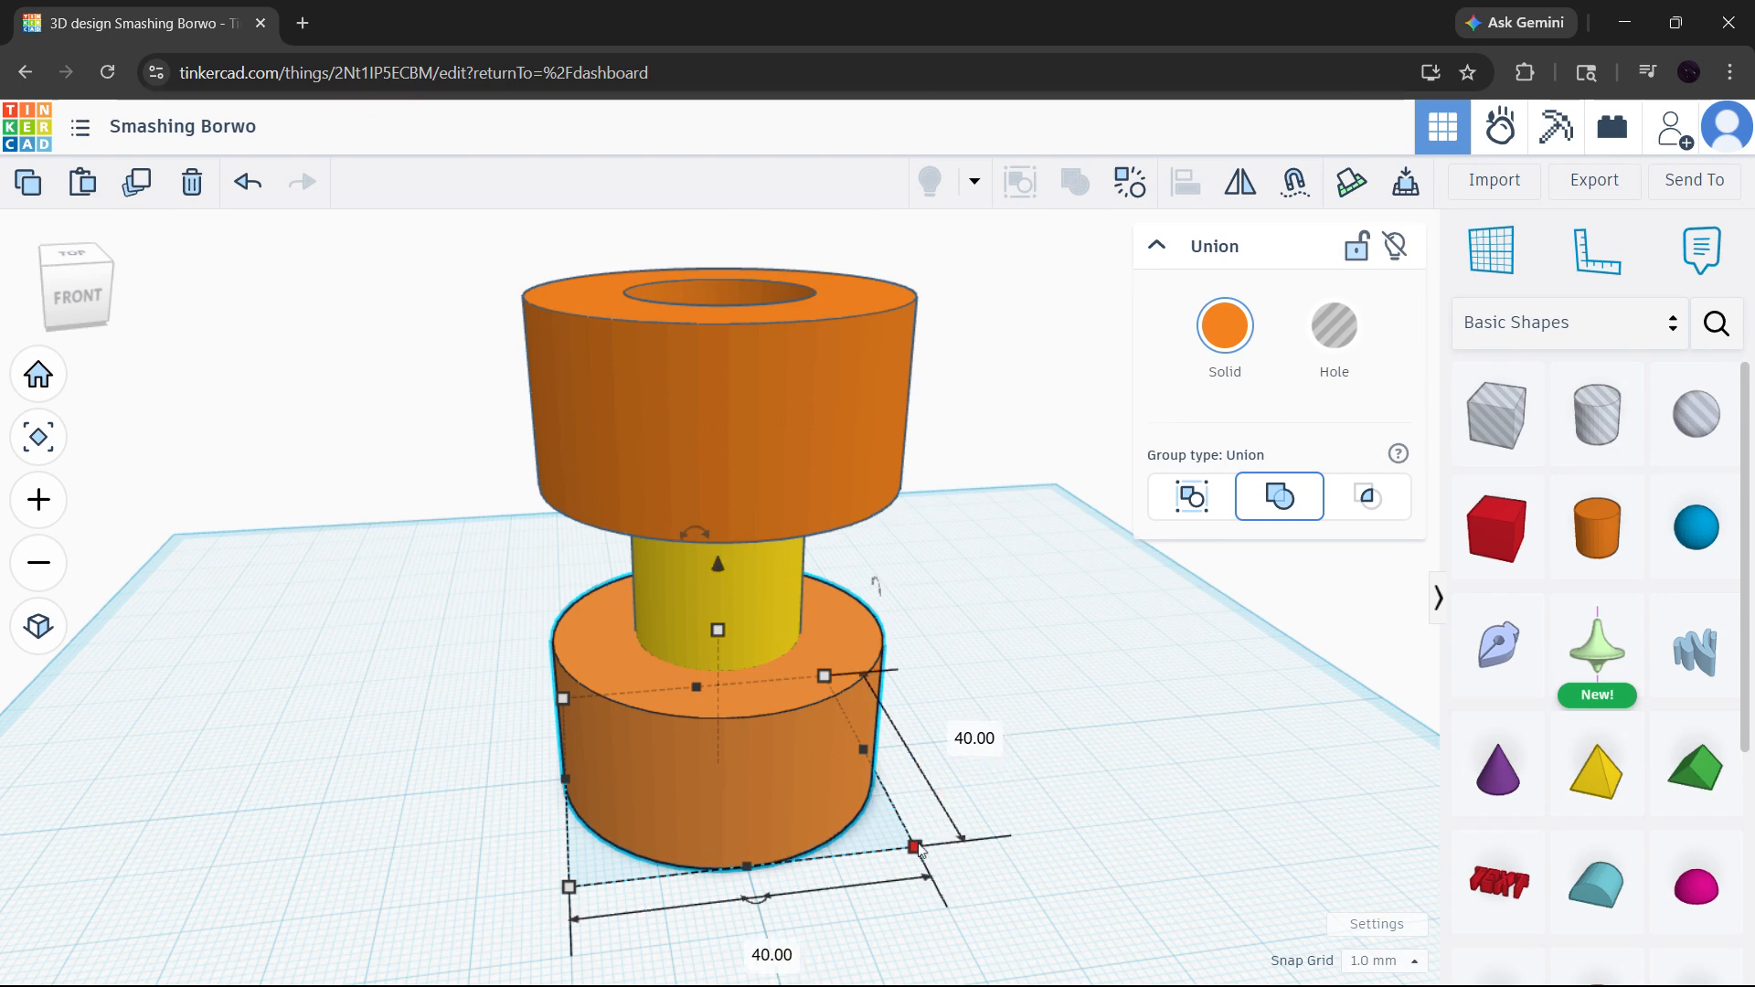
pyautogui.click(962, 737)
pyautogui.click(996, 737)
pyautogui.press('BackSpace')
pyautogui.write('4')
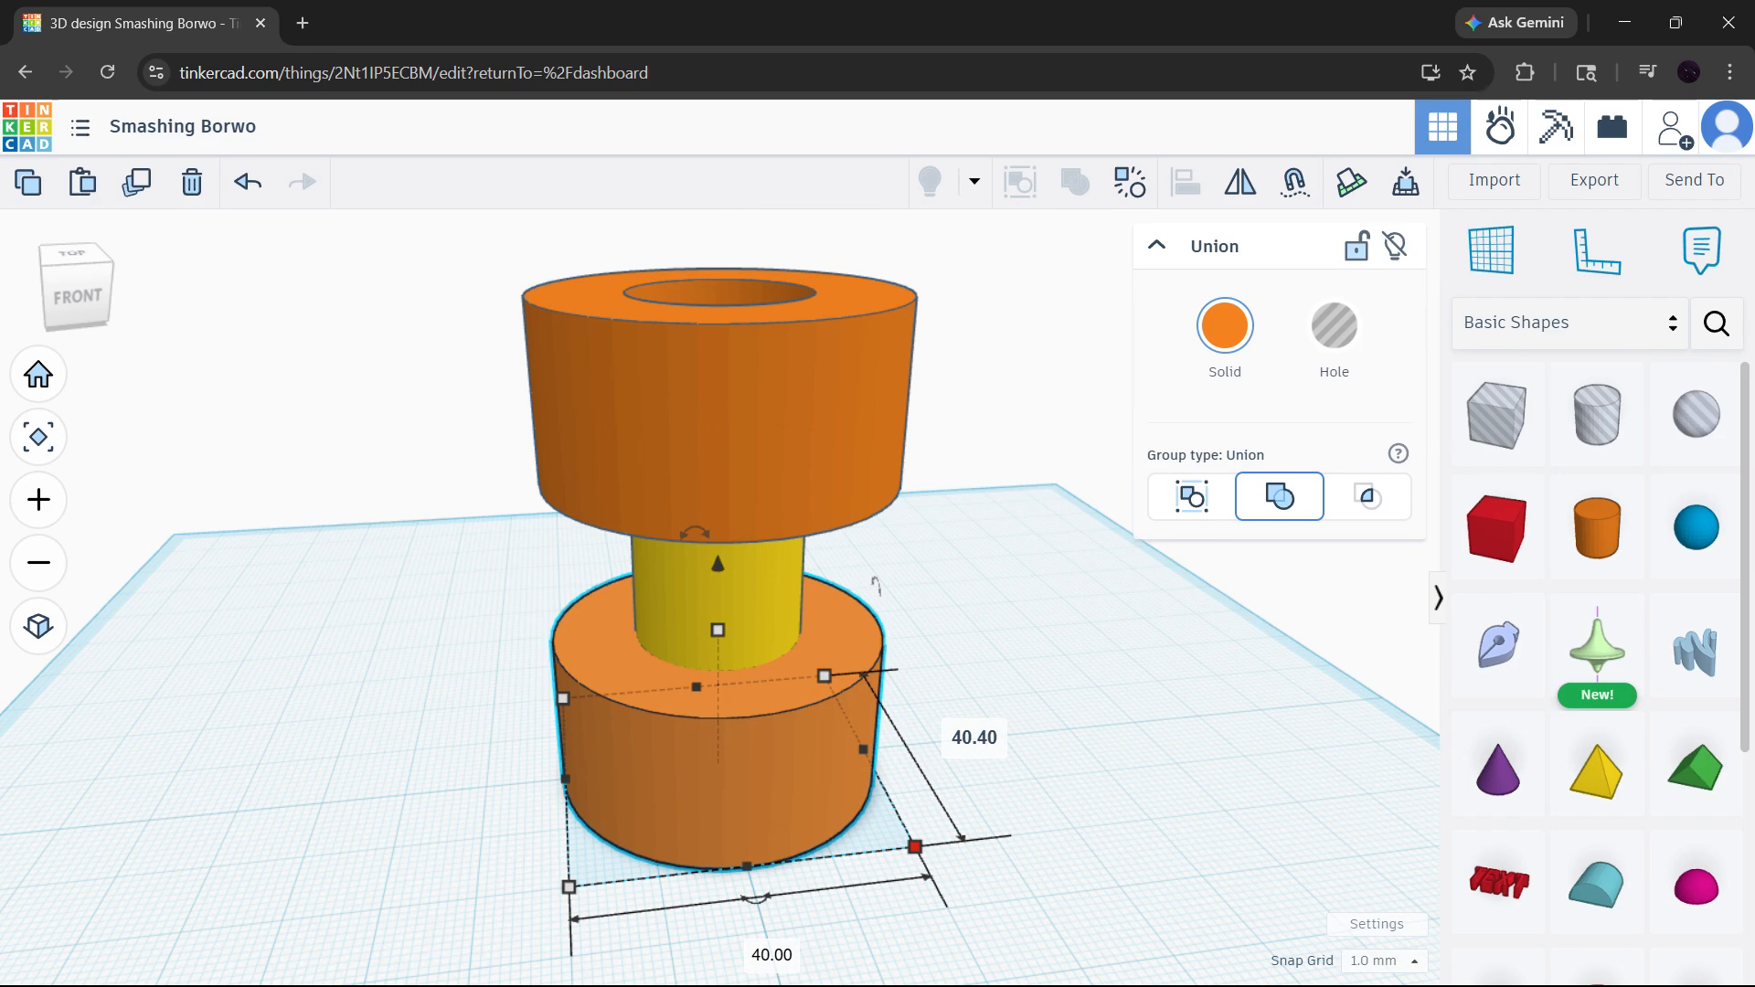
pyautogui.press('Tab')
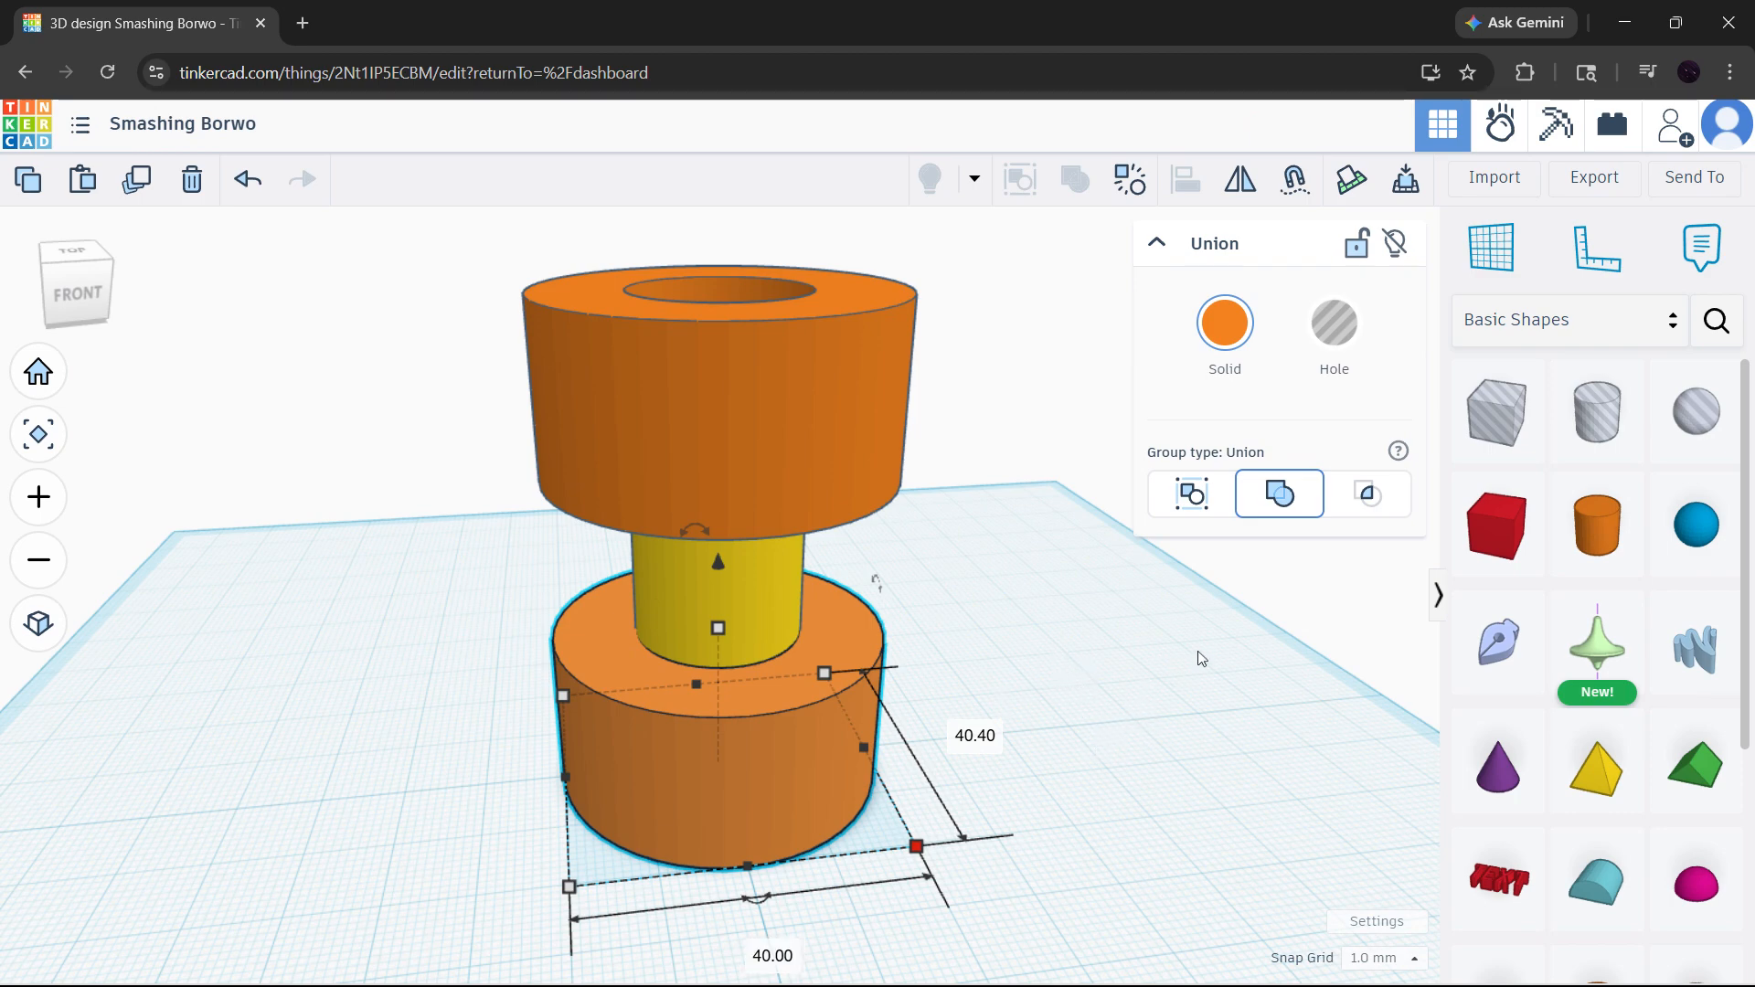
# Step: Set the lower orange ring's width to 40.40 mm as well and deselect it
pyautogui.moveTo(1199, 656); pyautogui.dragTo(820, 690, button='right')
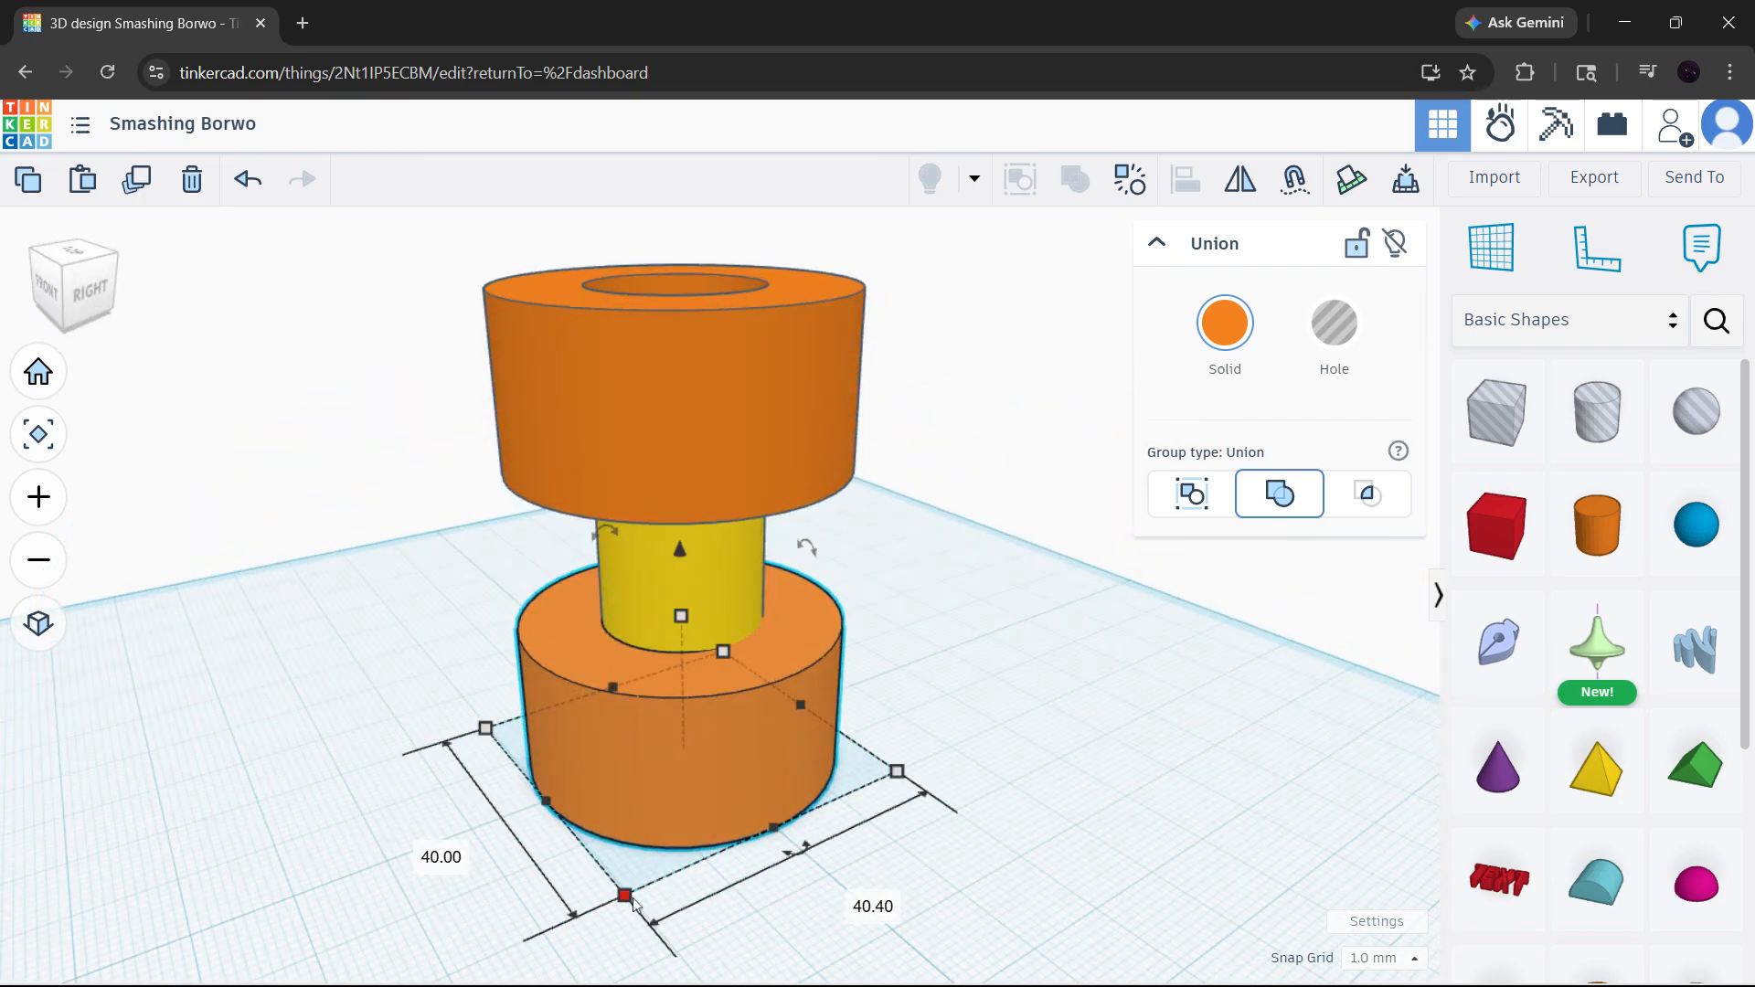
pyautogui.click(416, 850)
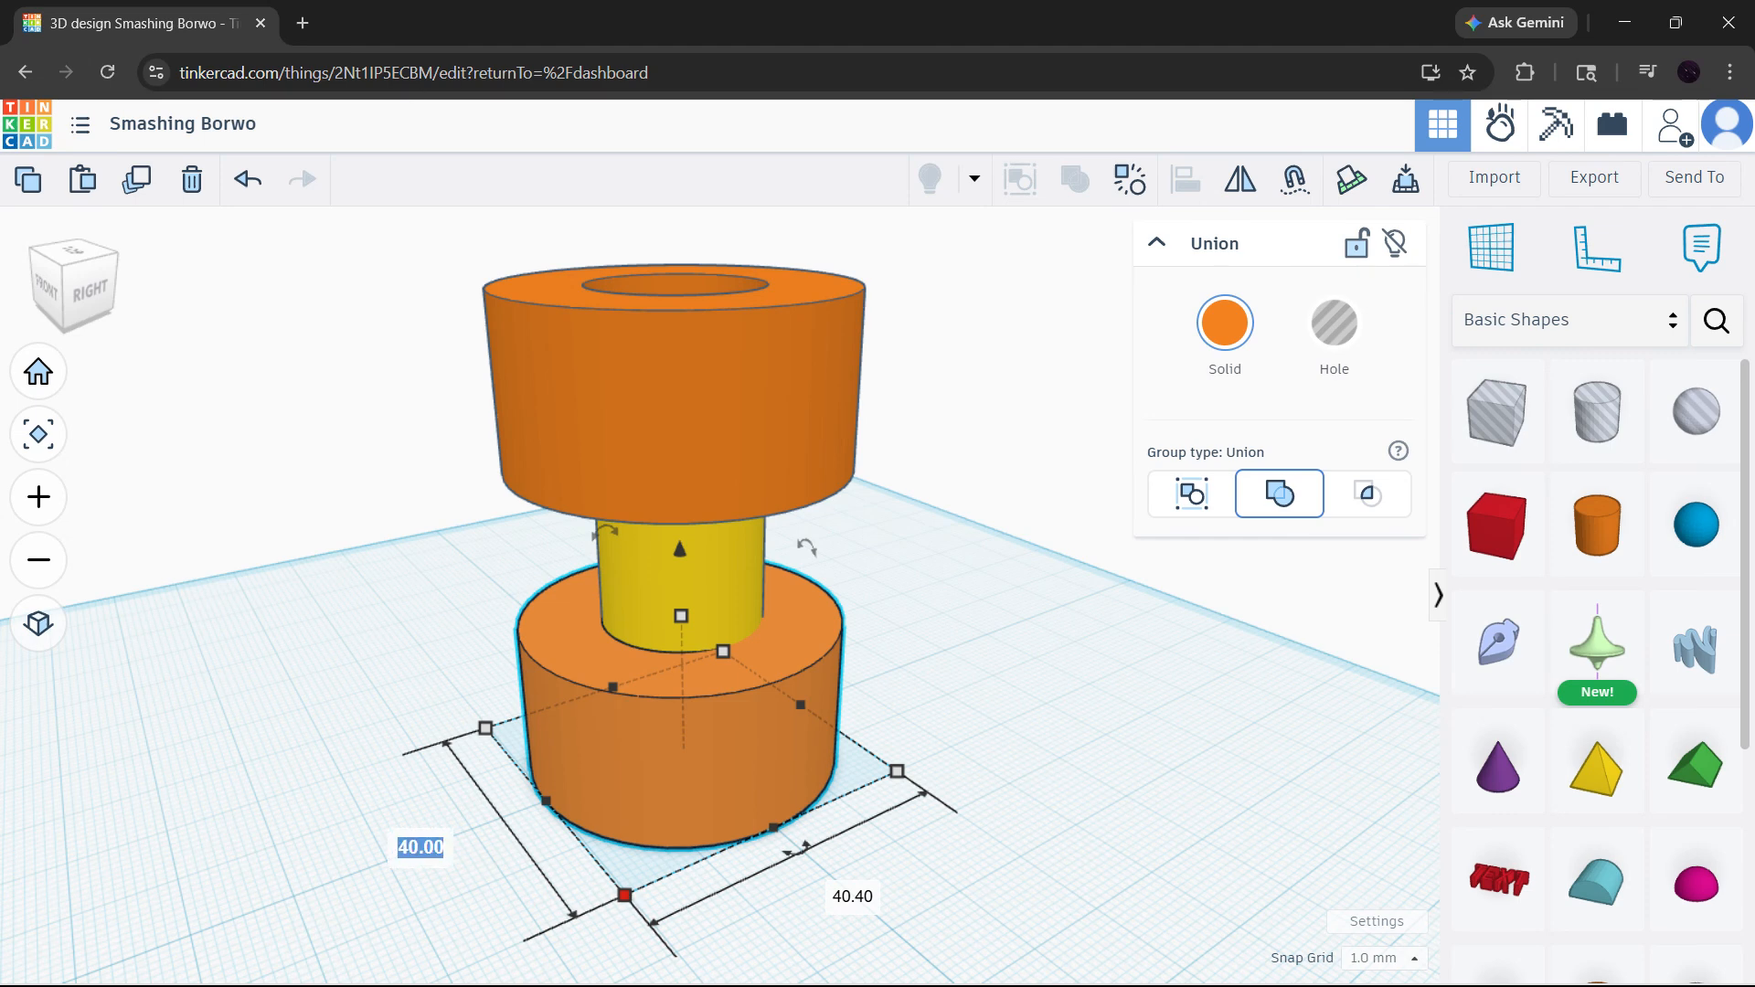
pyautogui.click(444, 848)
pyautogui.press('Delete')
pyautogui.write('4')
pyautogui.press('Return')
pyautogui.click(998, 732)
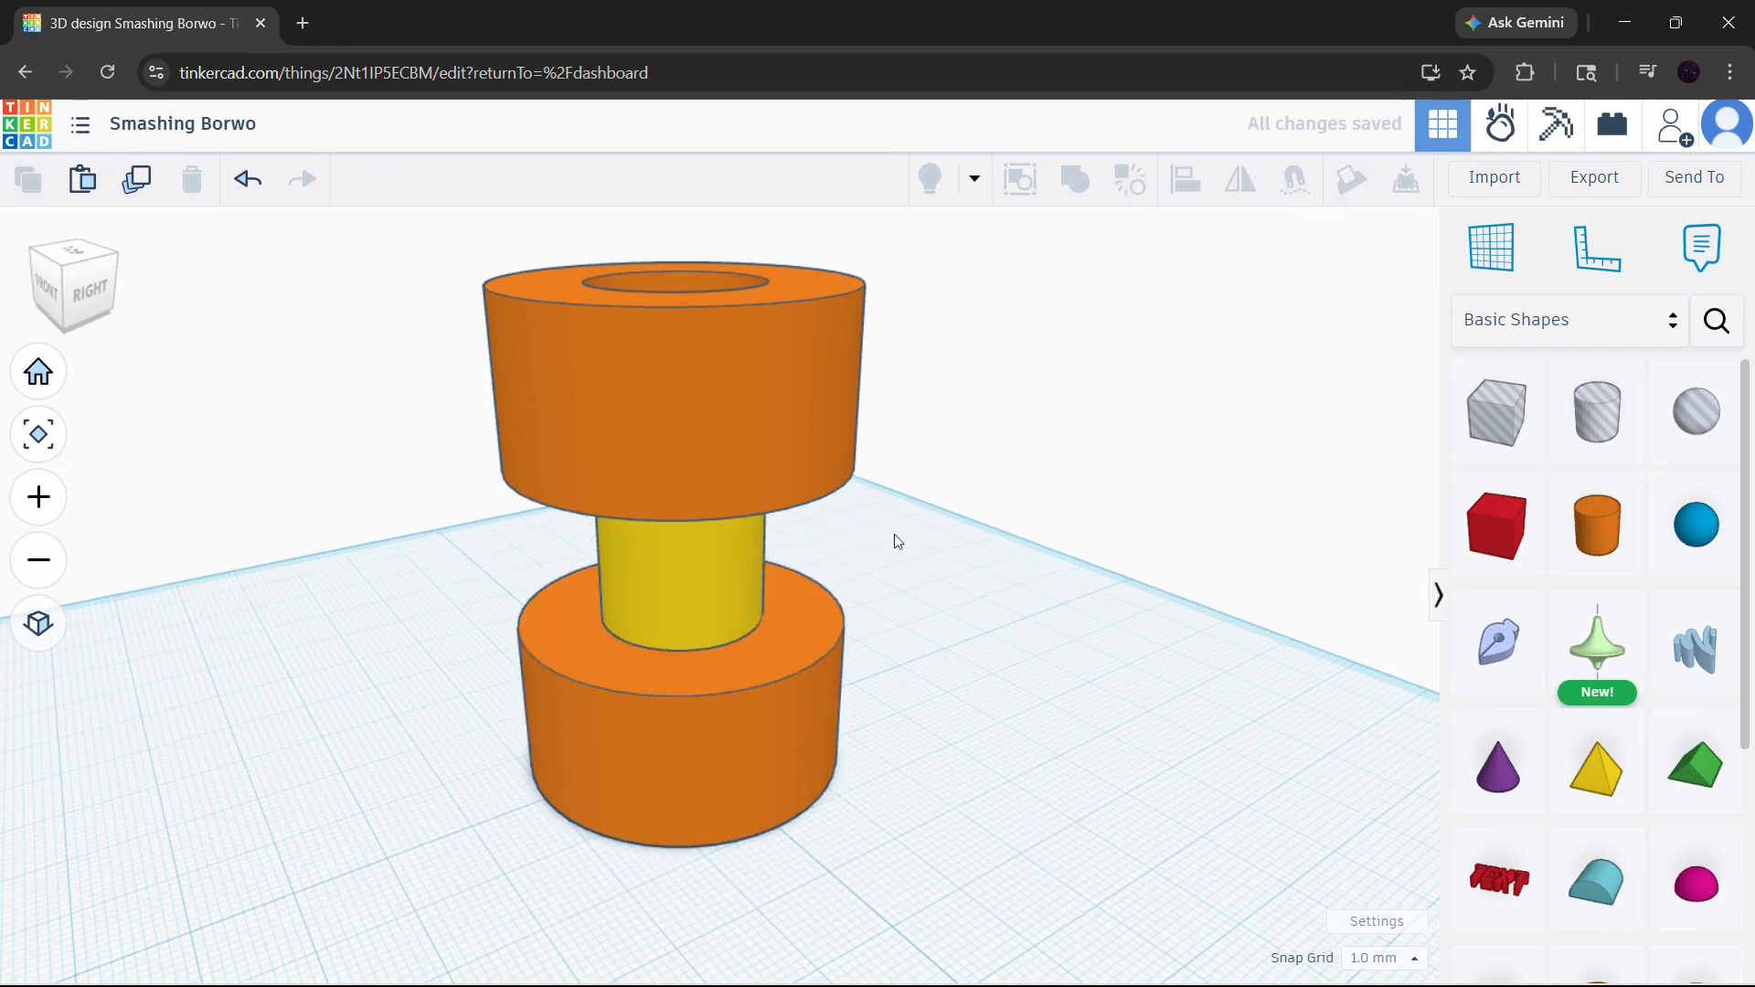
# Step: Load more shapes in the Hardware collection and place a Glasses Hinge Part A on the workplane beside the rings
pyautogui.moveTo(894, 534); pyautogui.dragTo(962, 757, button='right')
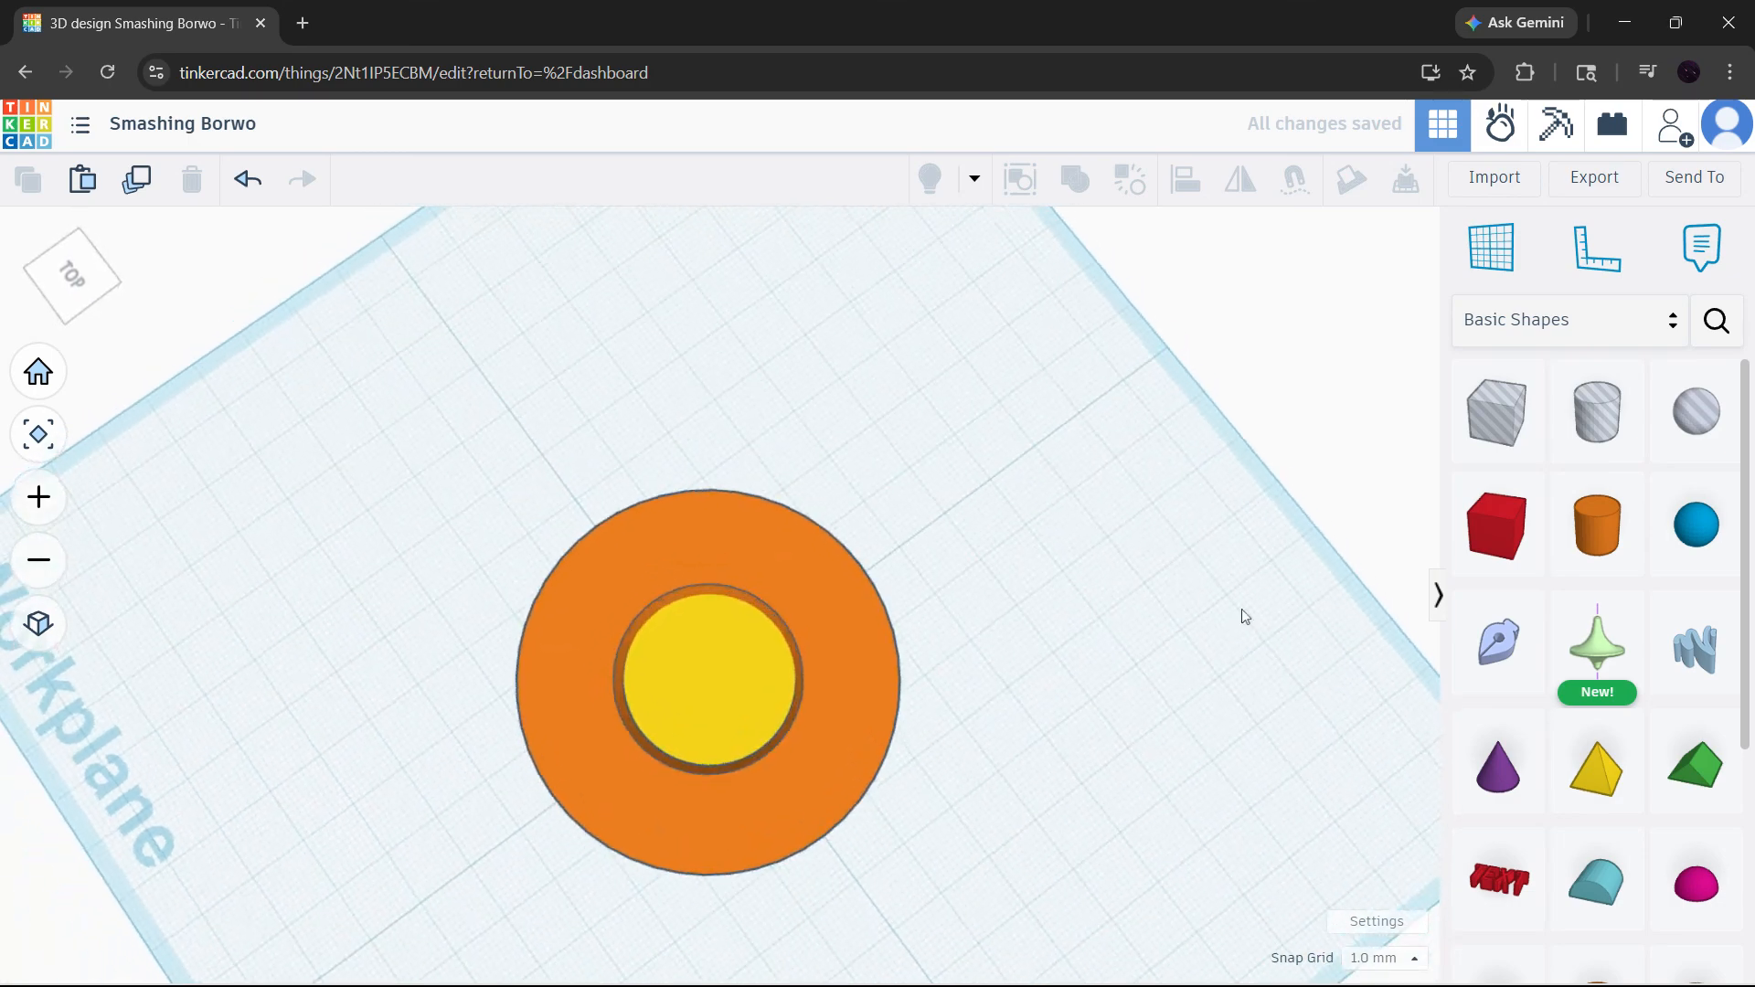
pyautogui.click(1548, 334)
pyautogui.click(1551, 753)
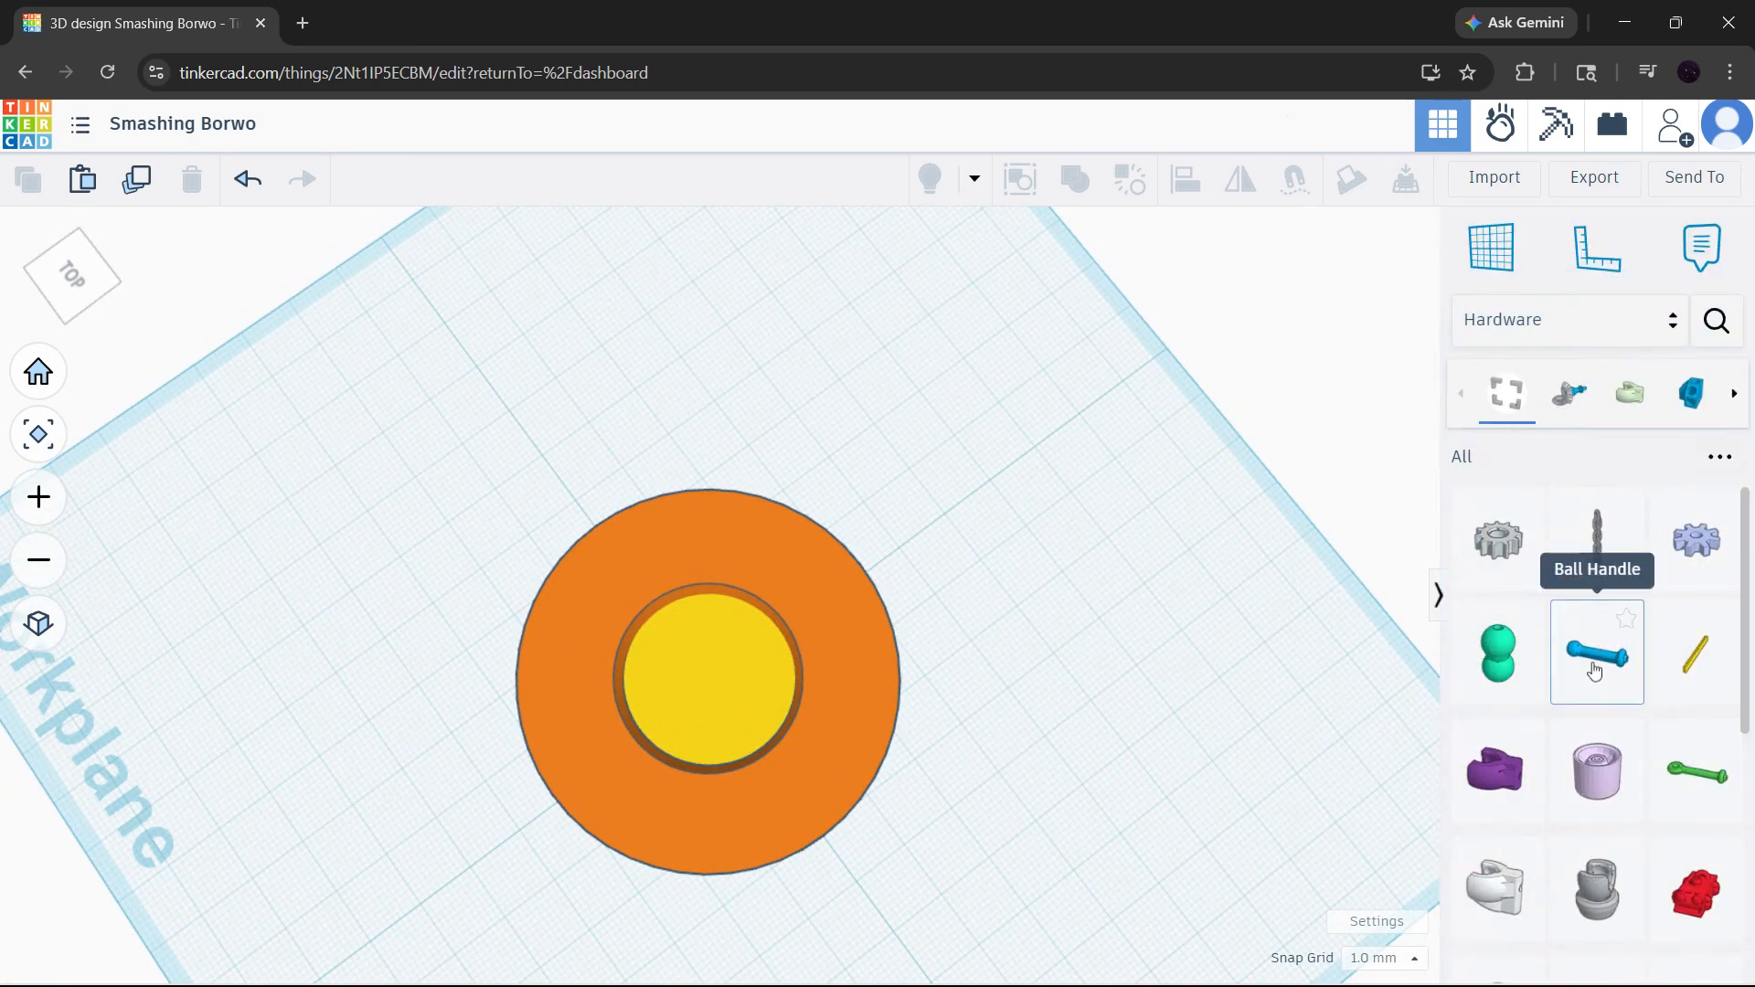
pyautogui.scroll(-5, 1618, 665)
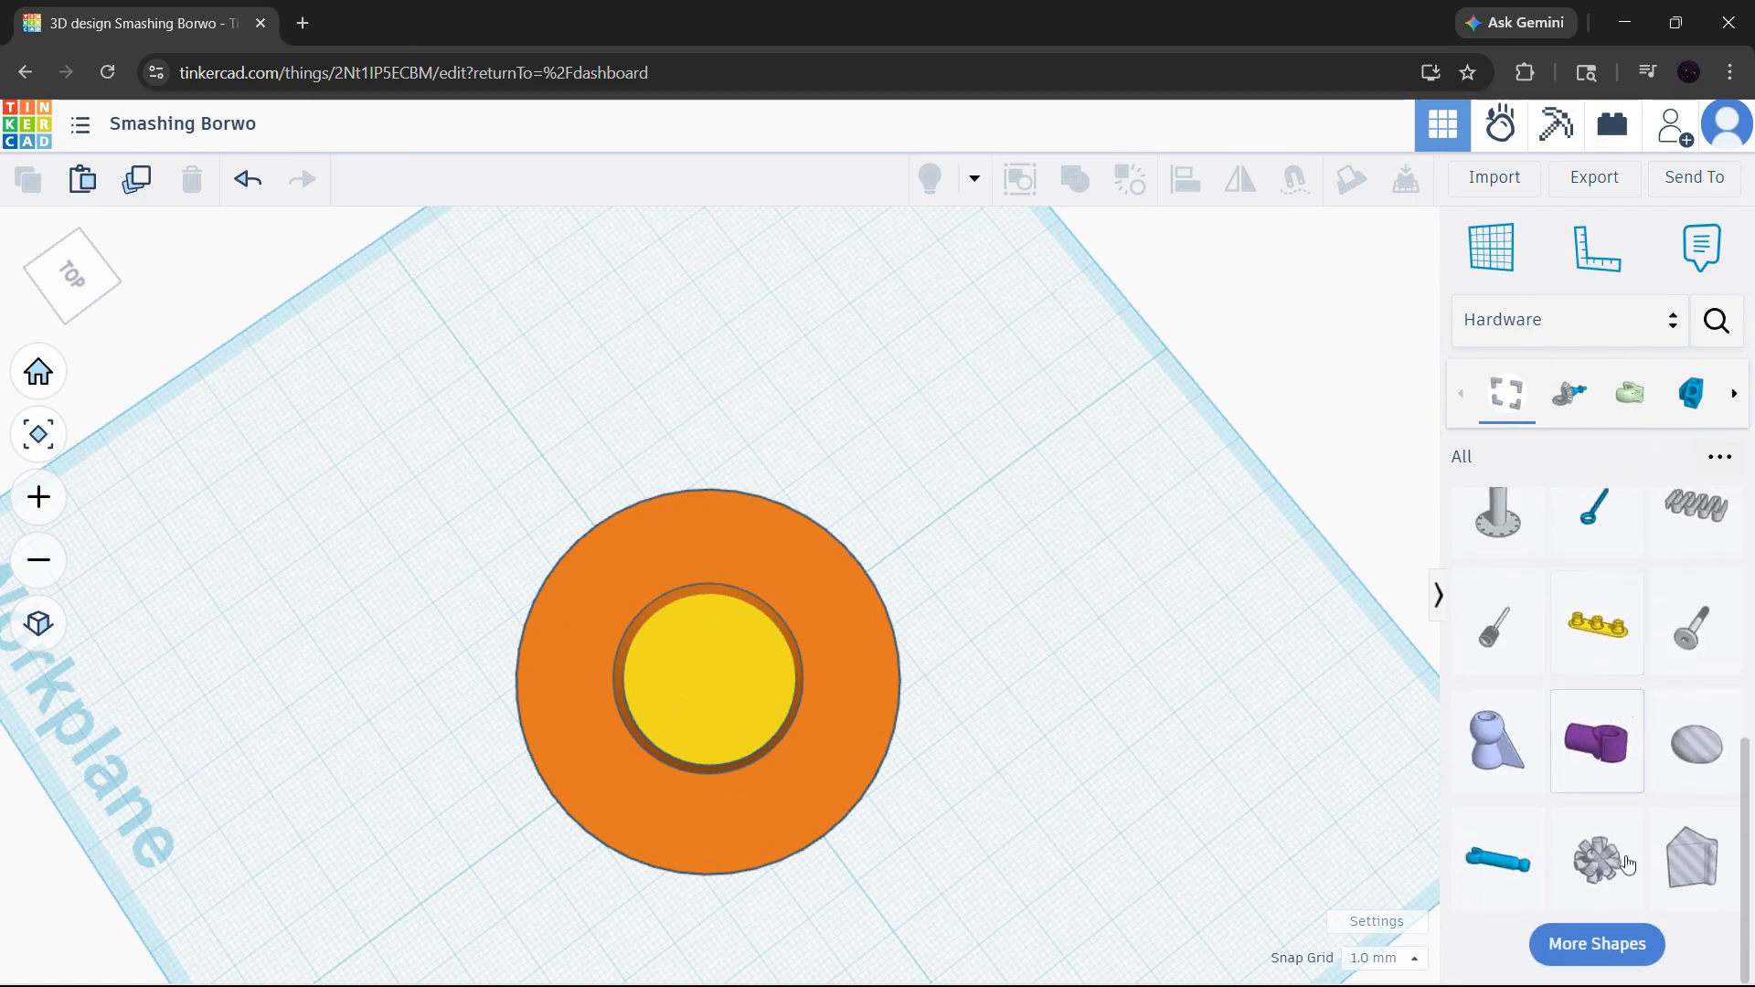
pyautogui.click(1600, 944)
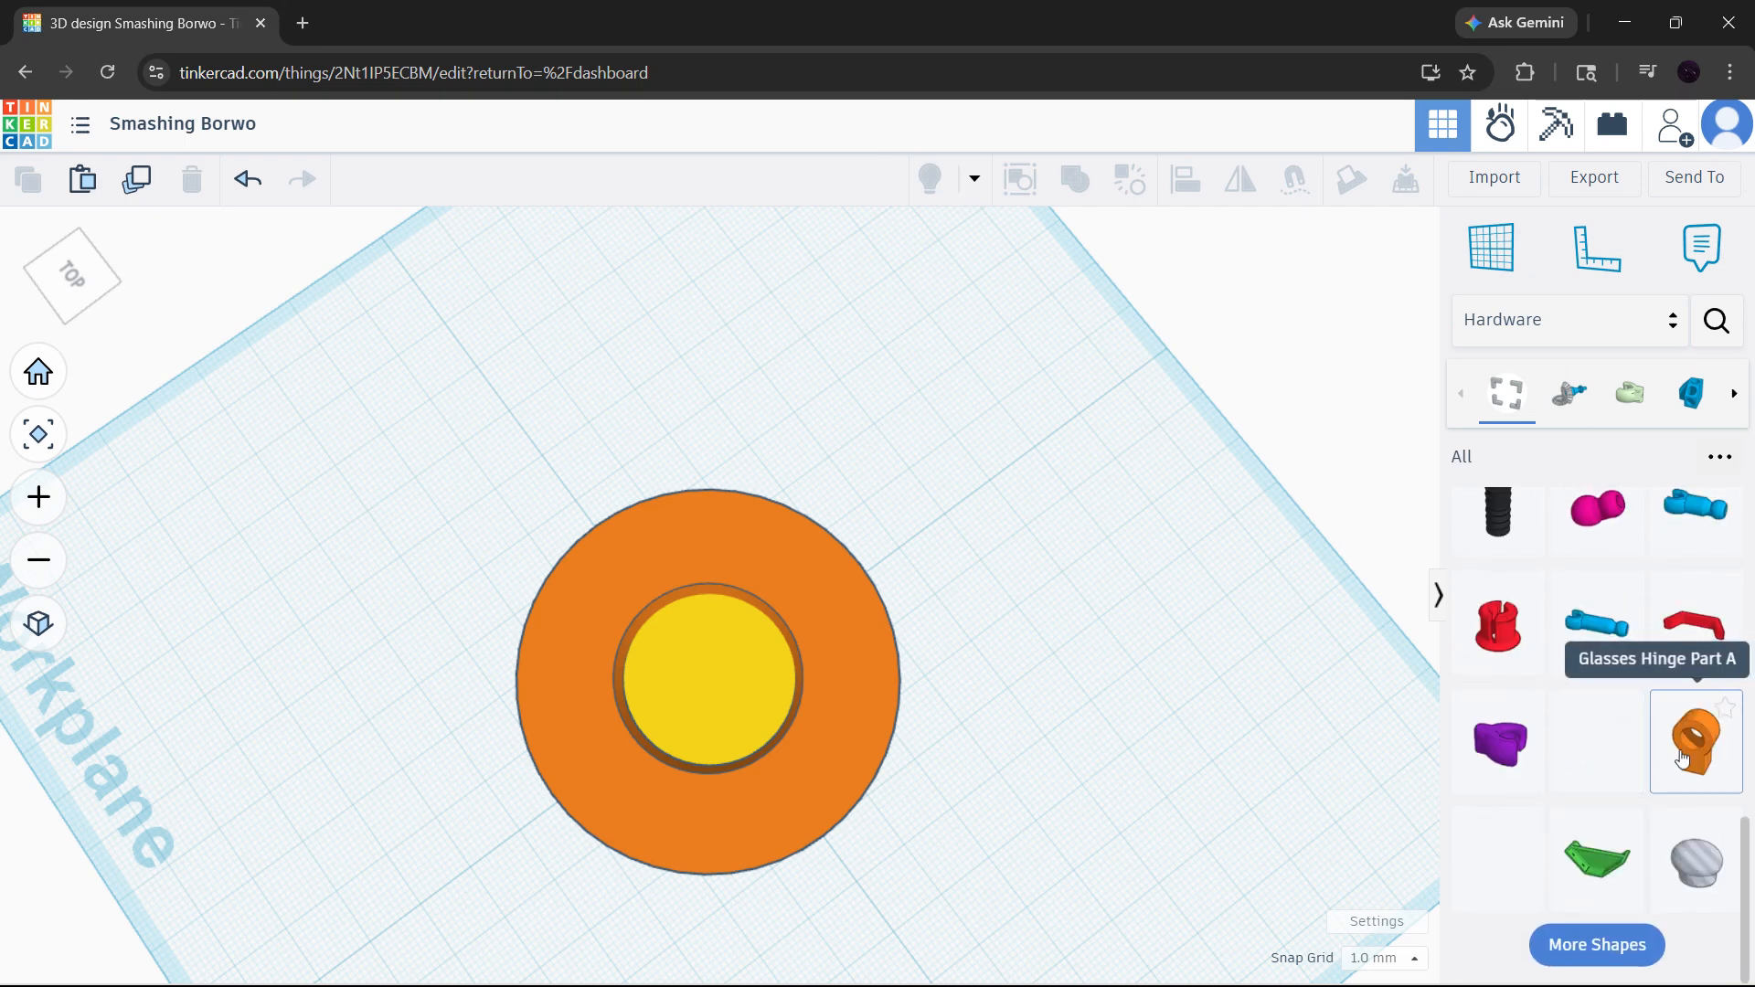
pyautogui.moveTo(1684, 757); pyautogui.dragTo(1136, 619)
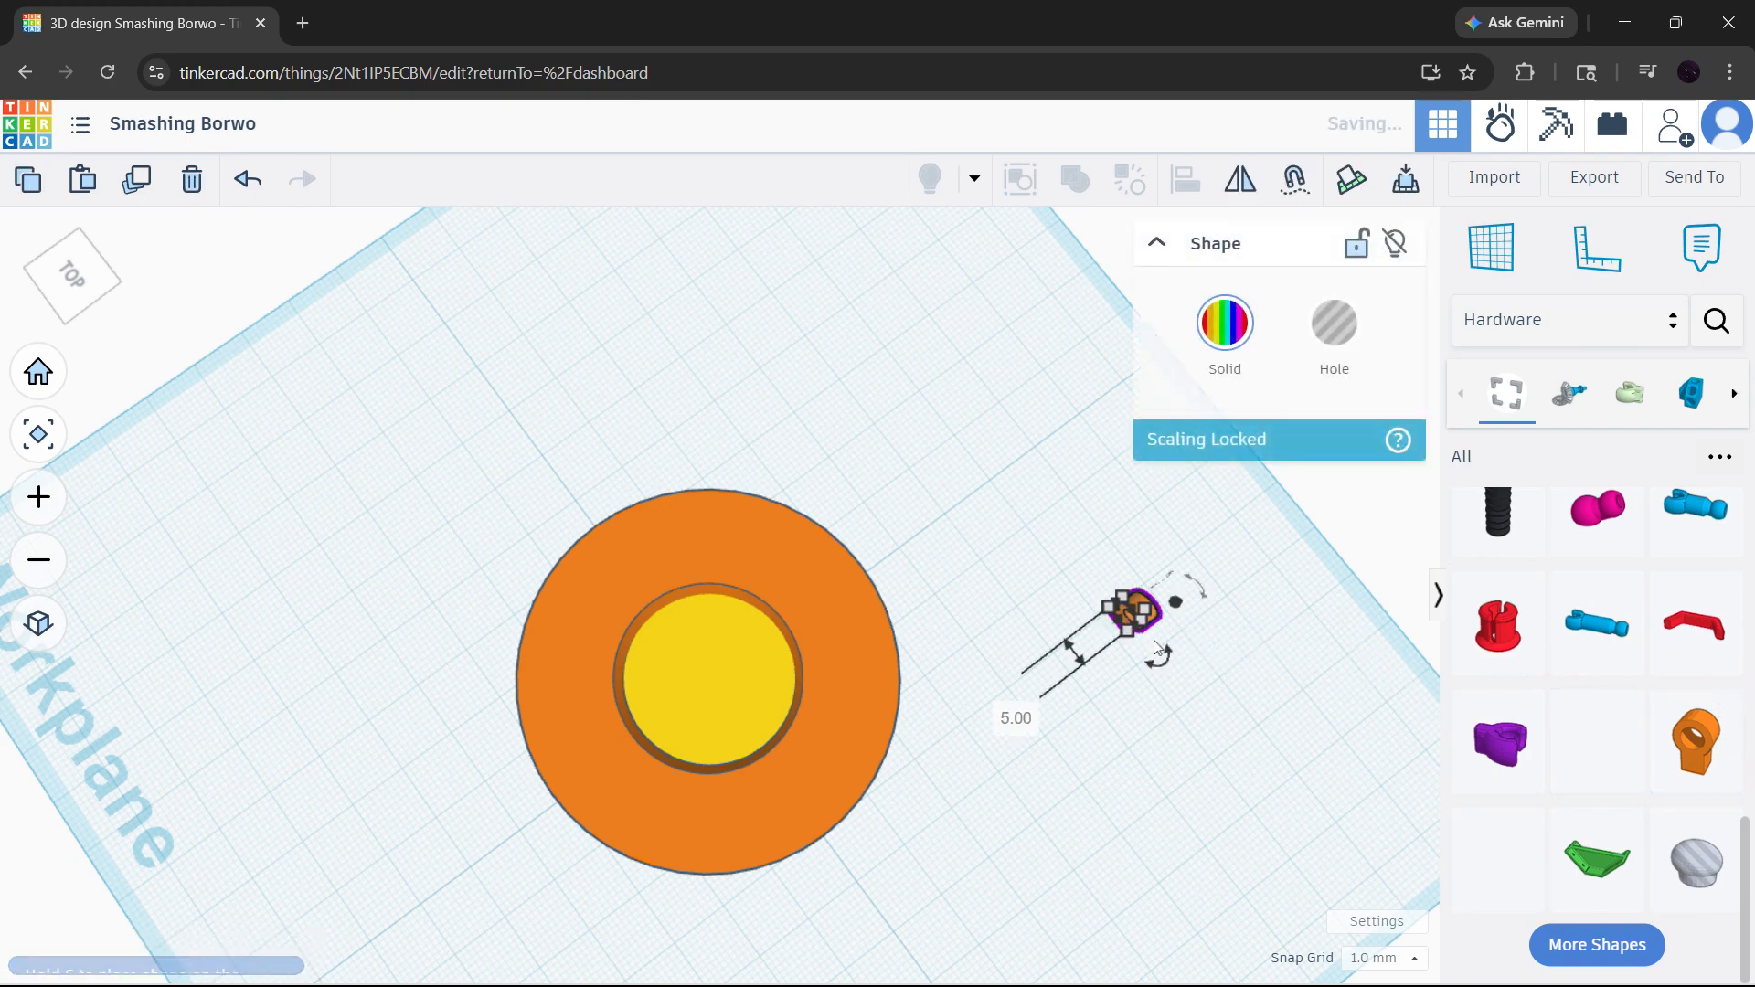
# Step: Examine the small glasses hinge up close and check its base dimensions
pyautogui.moveTo(1156, 742); pyautogui.dragTo(1086, 677, button='right')
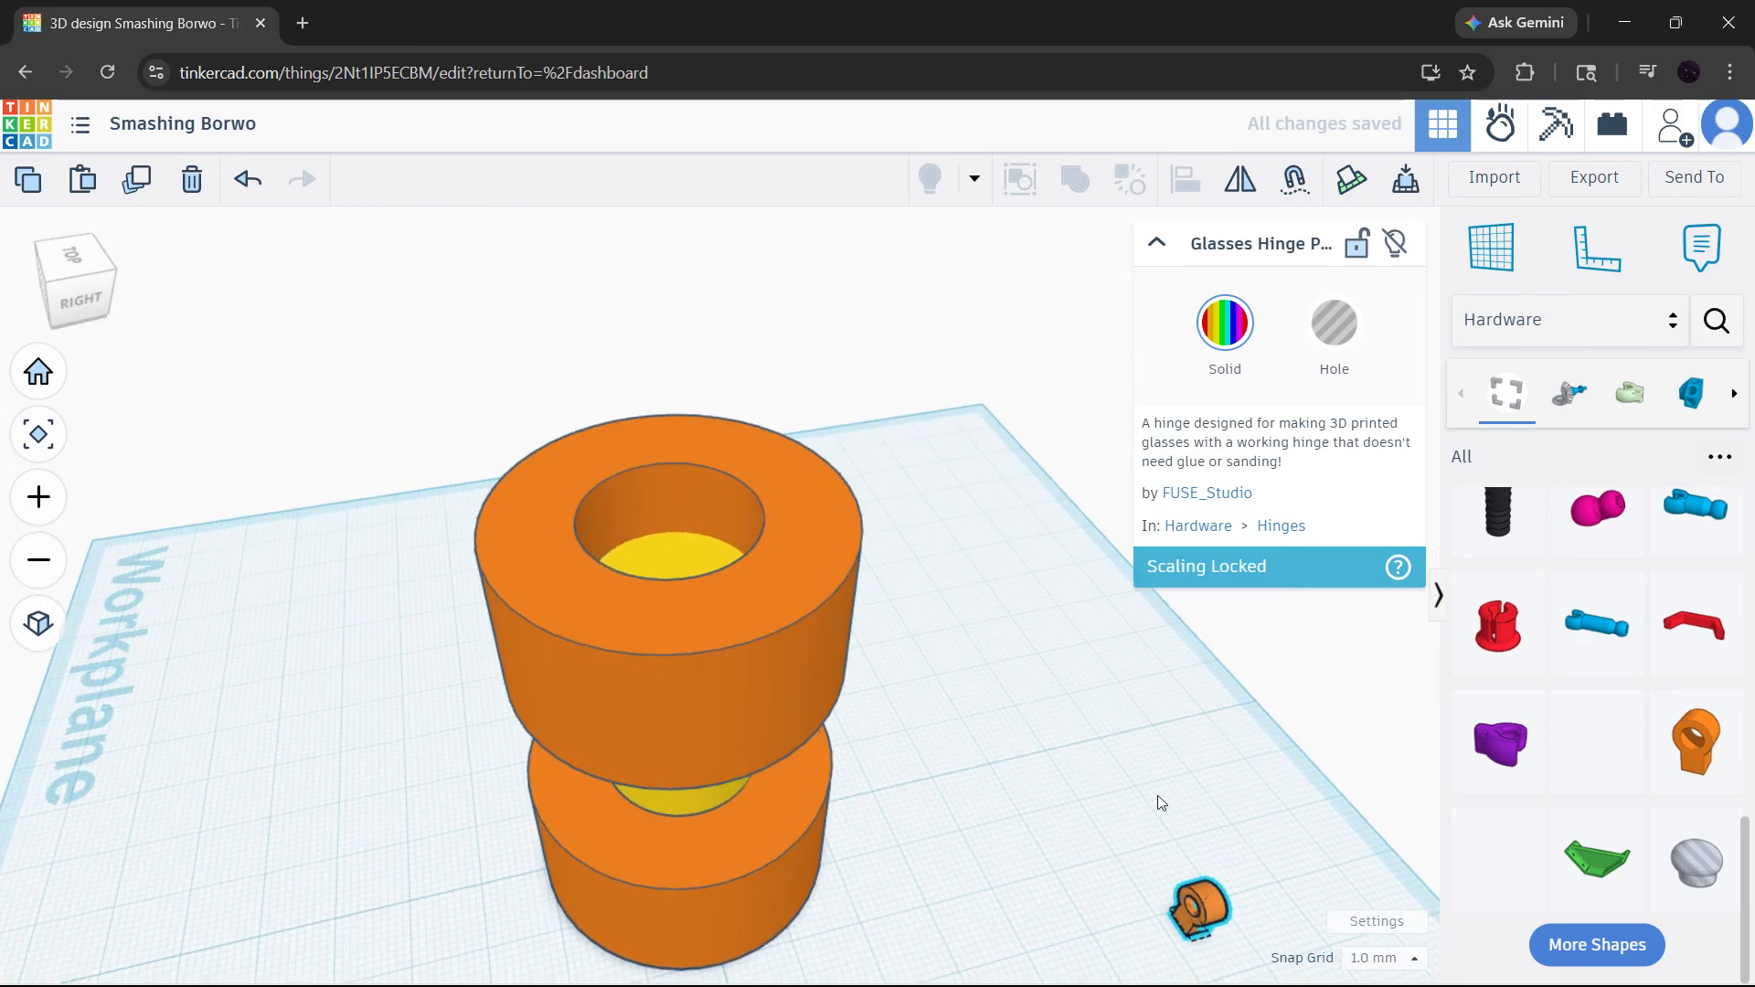
pyautogui.press('f')
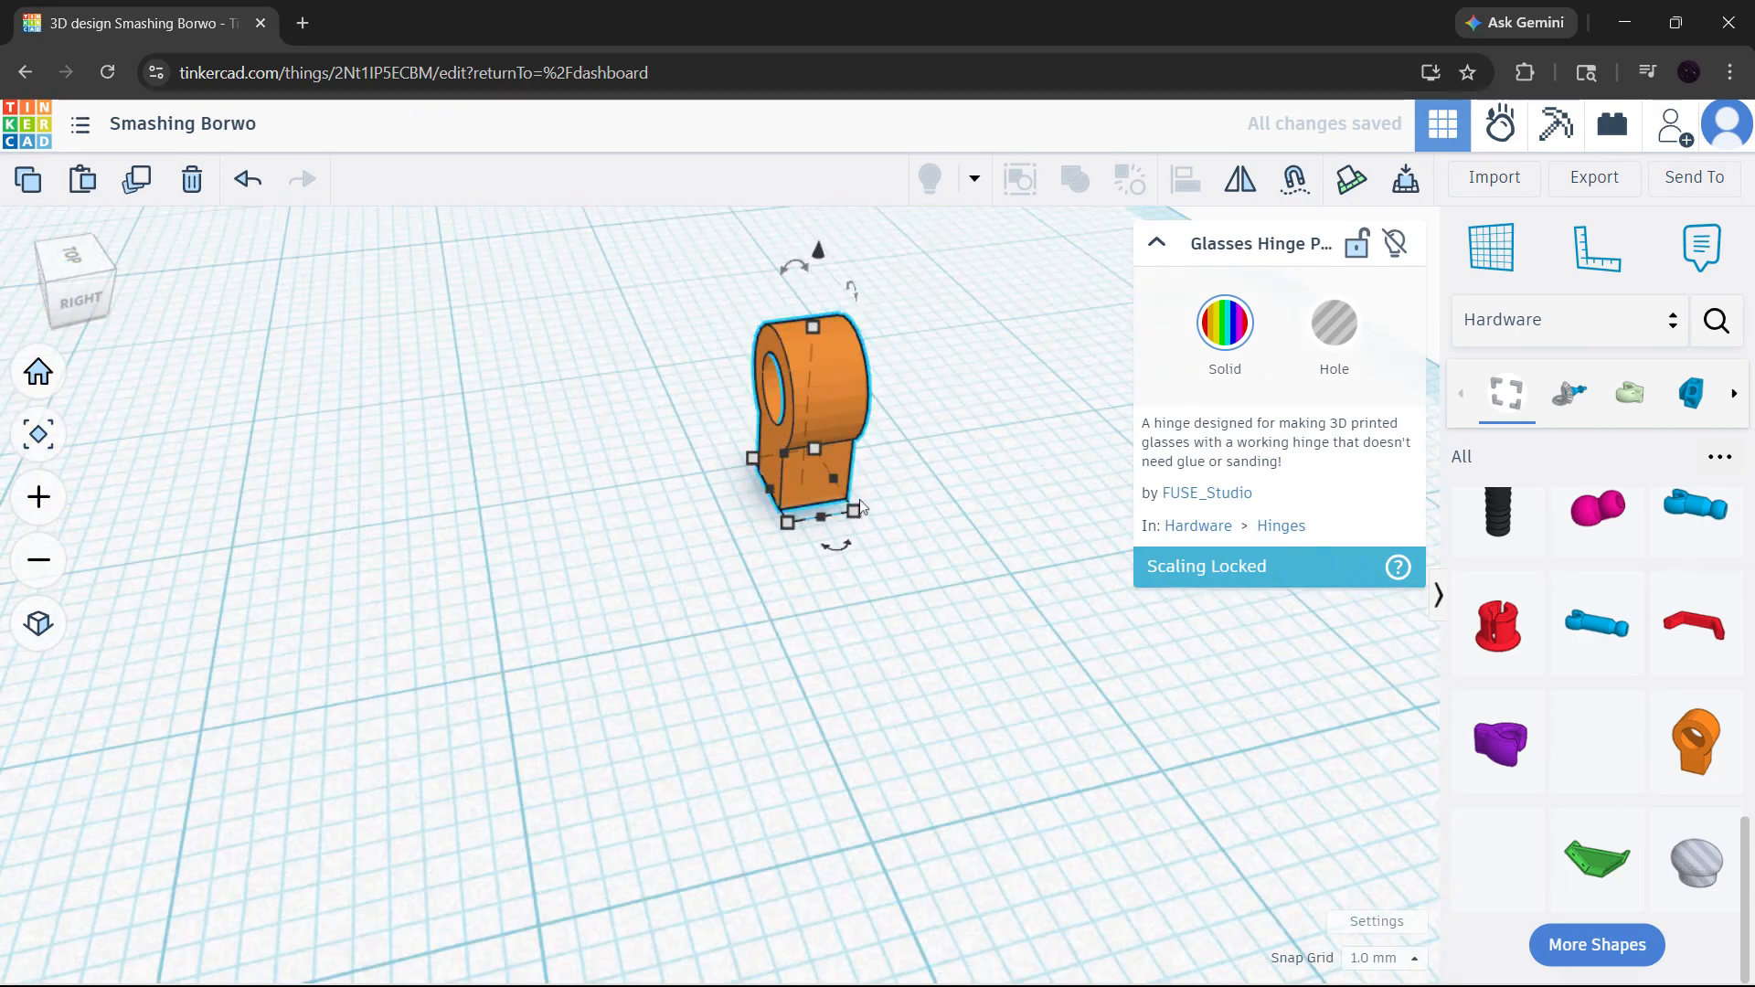
pyautogui.scroll(-4, 881, 541)
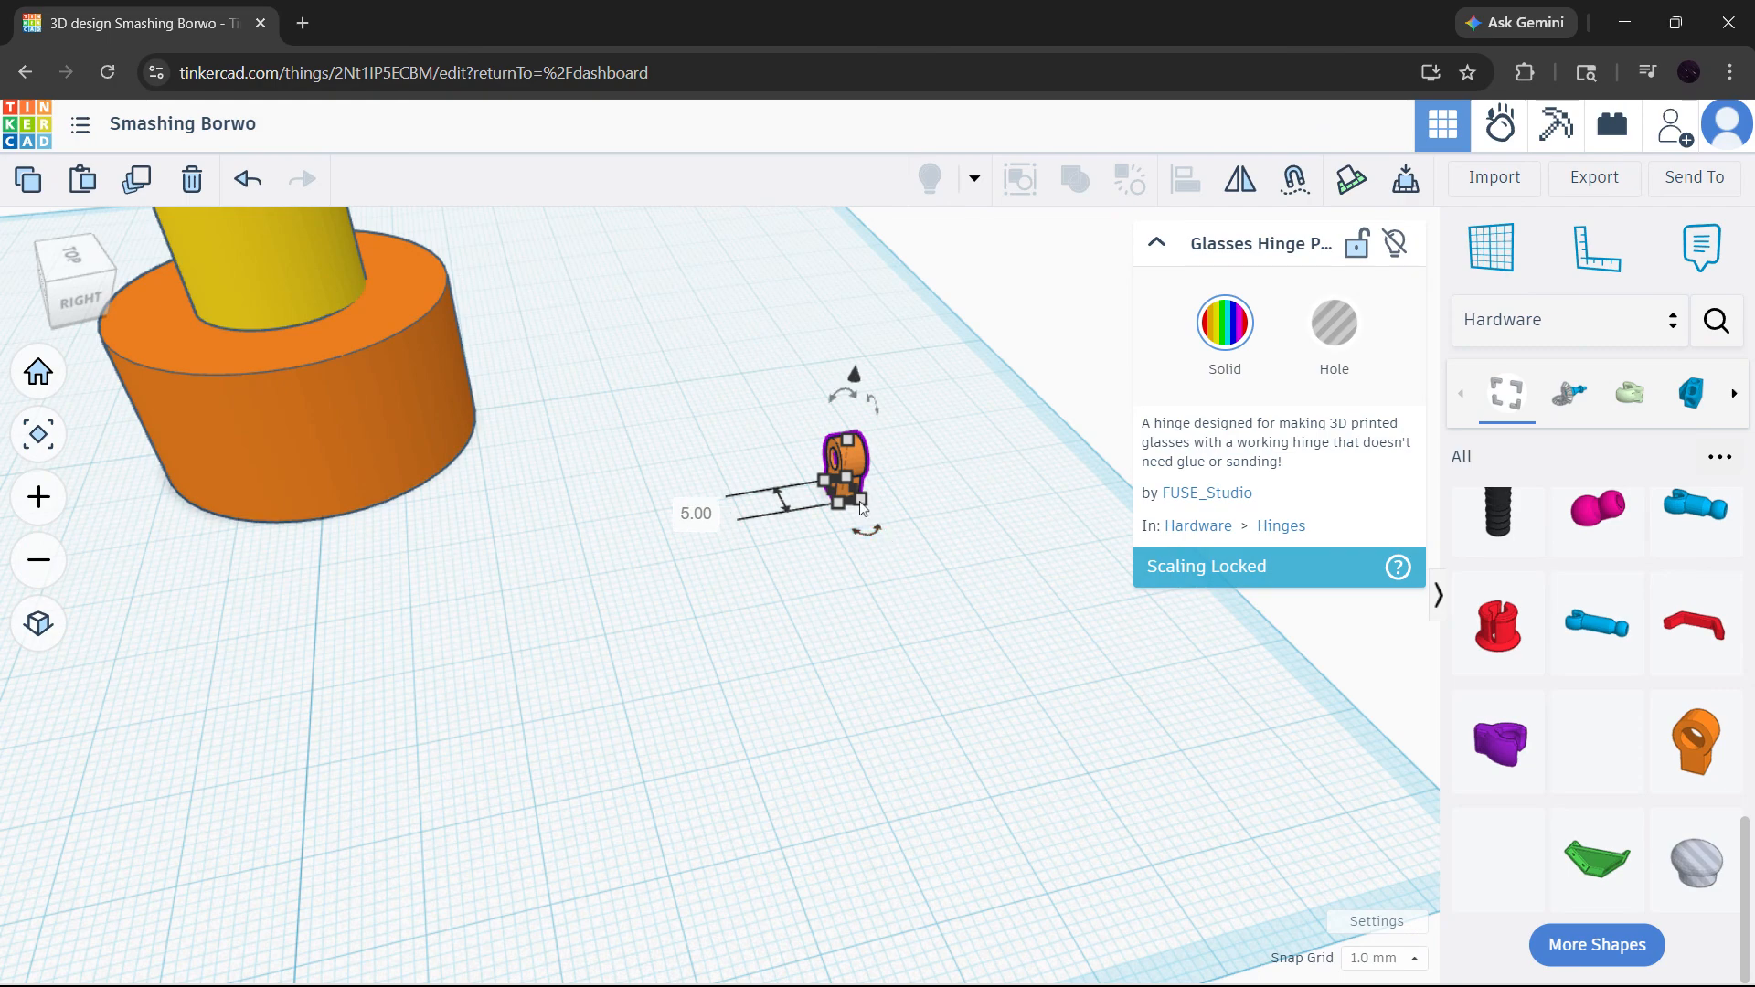
pyautogui.click(927, 509)
pyautogui.moveTo(935, 609); pyautogui.dragTo(846, 500)
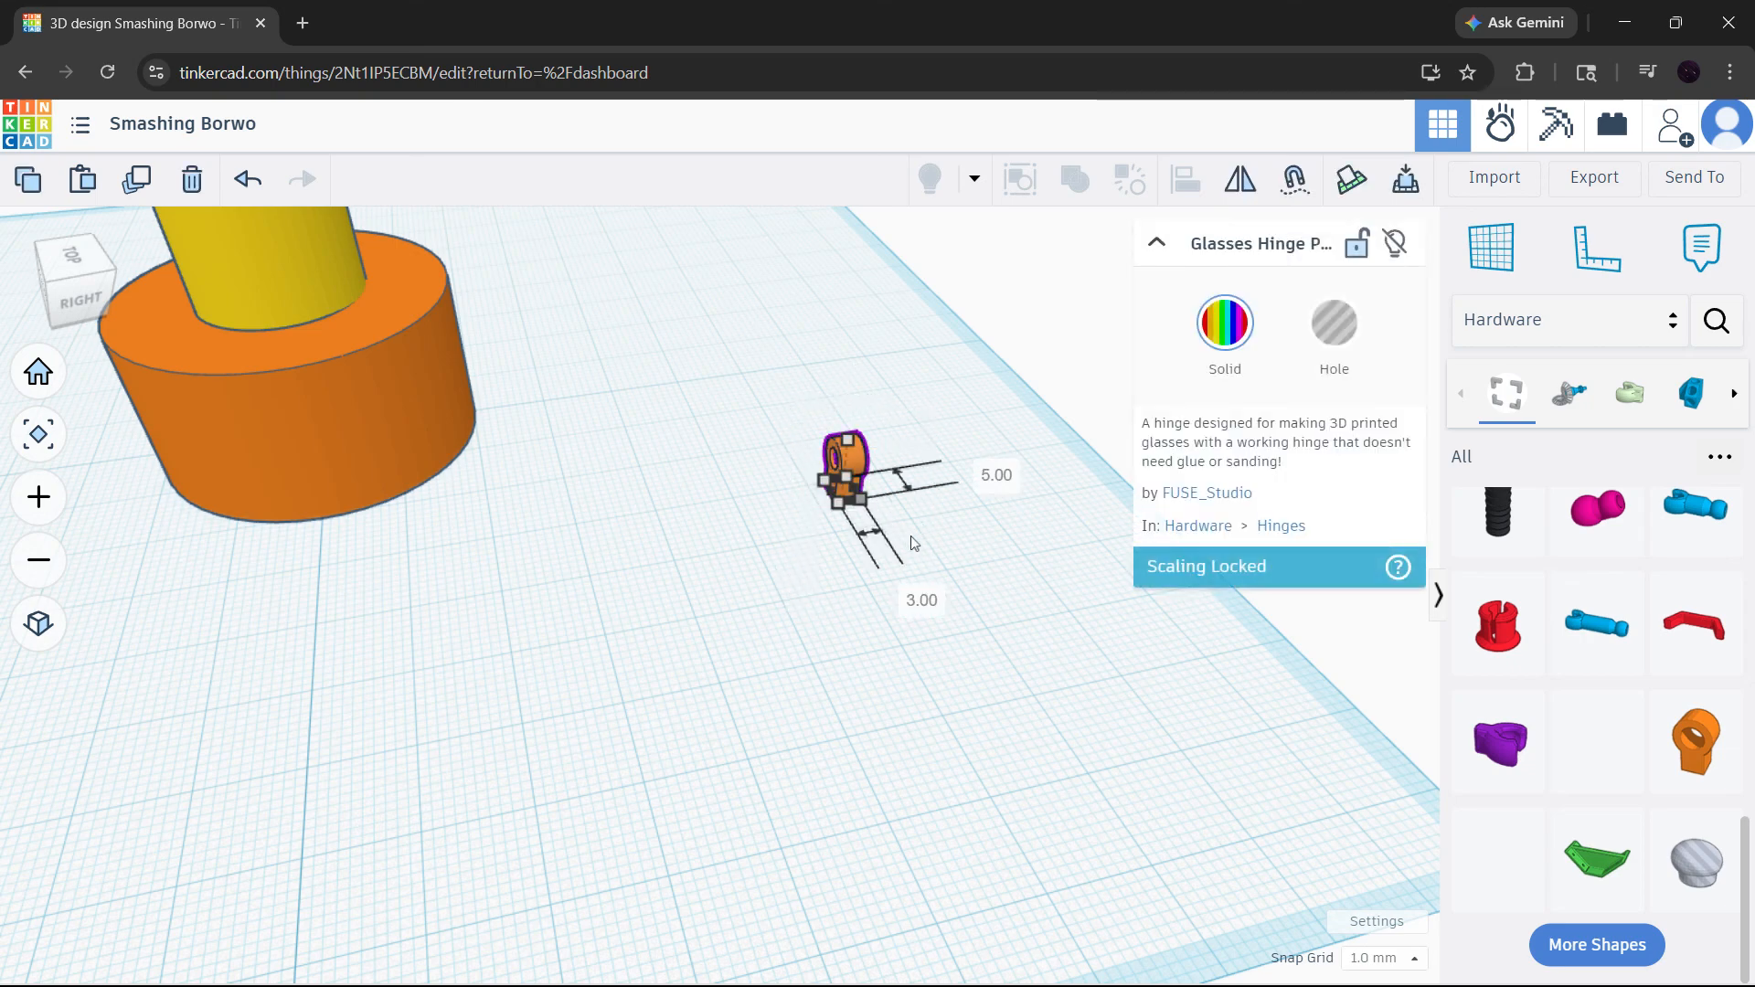
pyautogui.click(907, 505)
pyautogui.scroll(6, 840, 443)
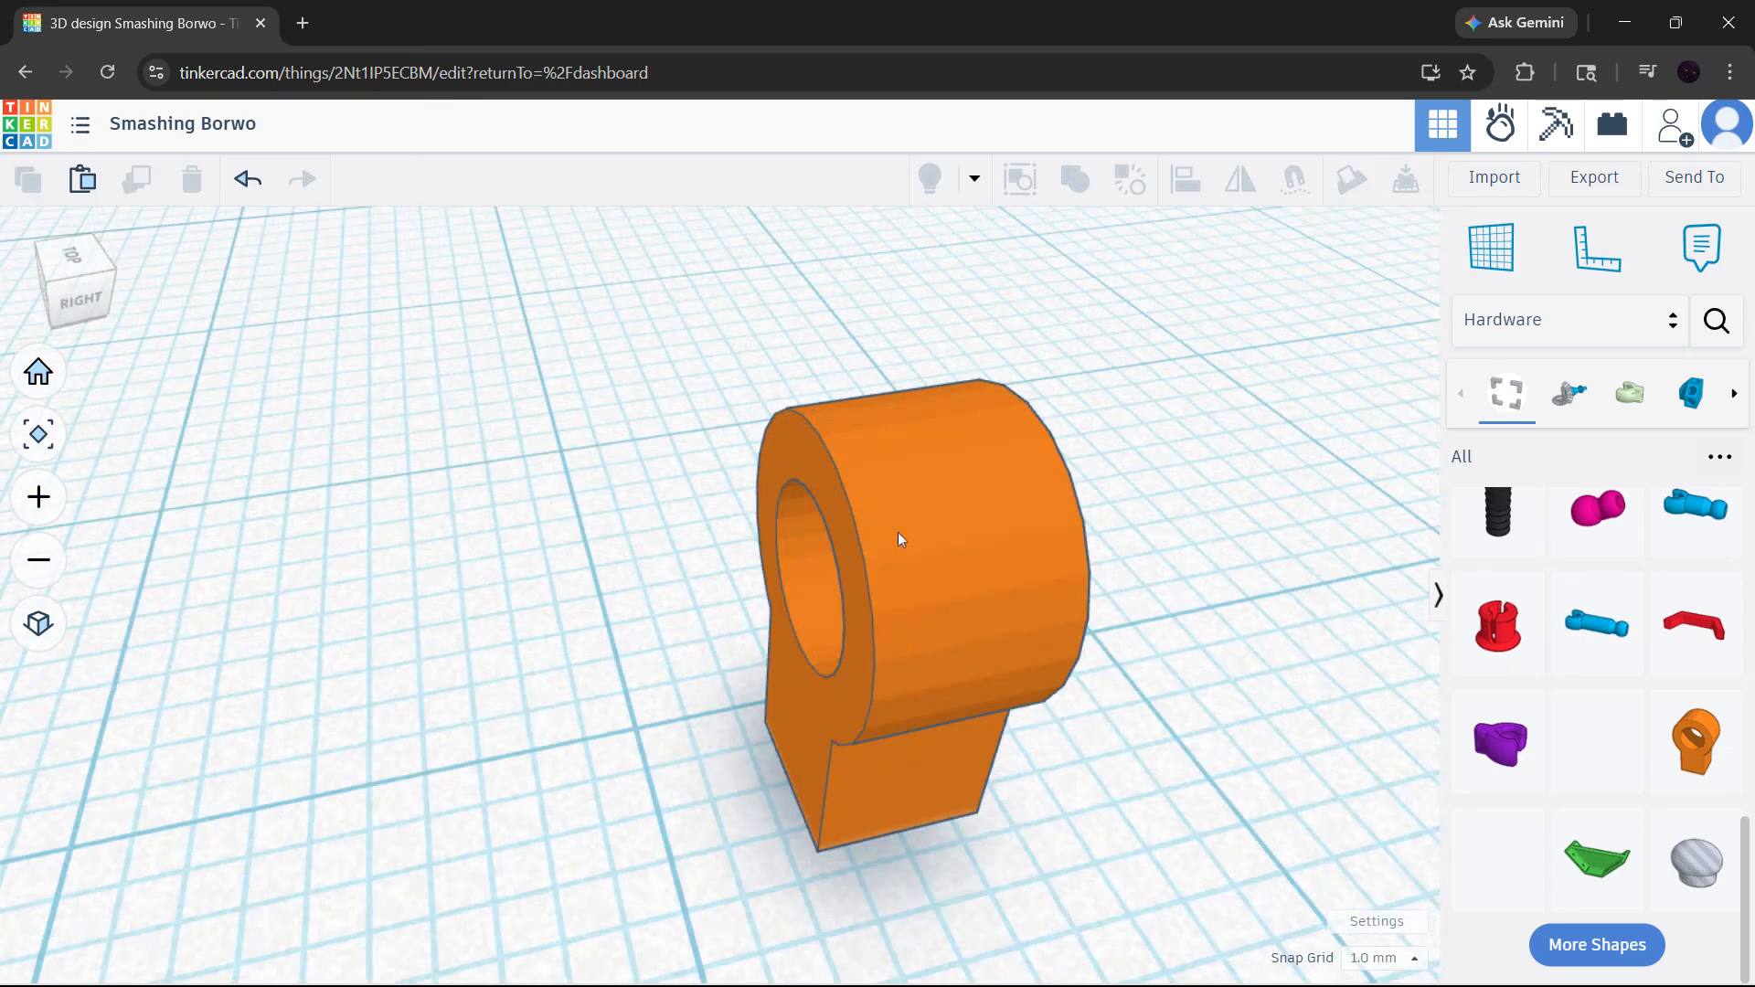
pyautogui.scroll(-5, 933, 594)
pyautogui.moveTo(1022, 752); pyautogui.dragTo(1473, 660, button='right')
pyautogui.moveTo(1597, 624); pyautogui.dragTo(610, 737)
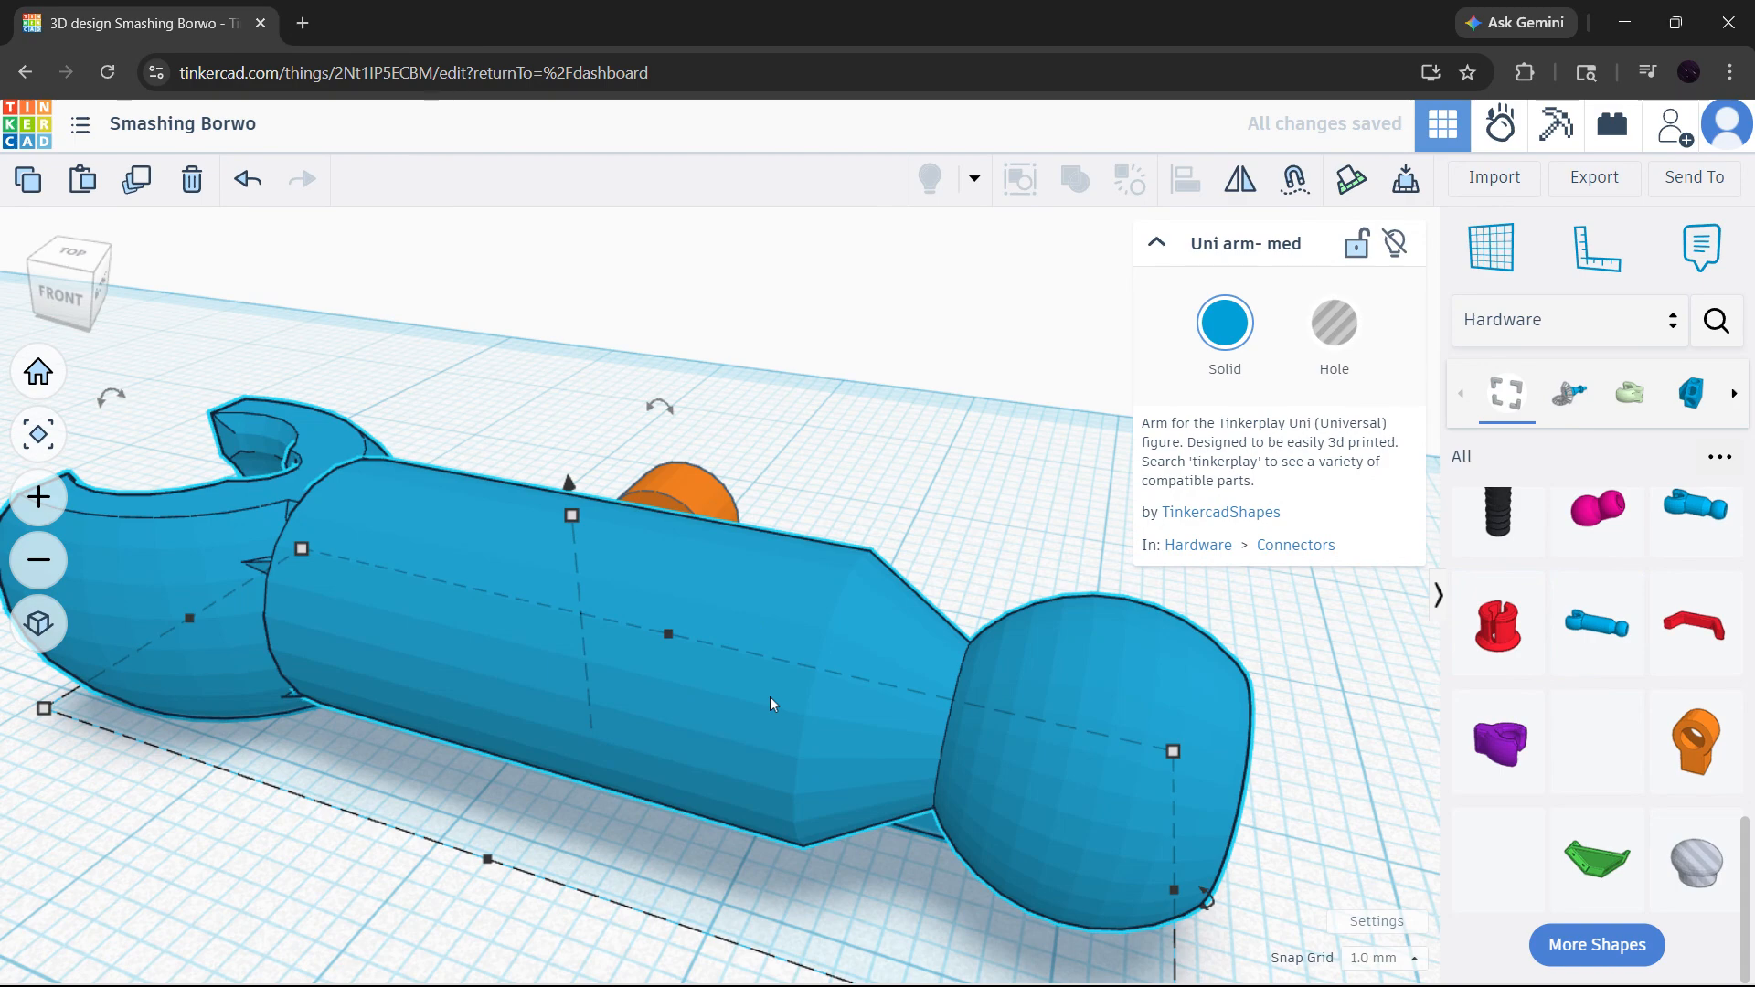
pyautogui.press('Delete')
# Step: Duplicate the glasses hinge, flip the copy upside down and stack it above the original
pyautogui.click(679, 560)
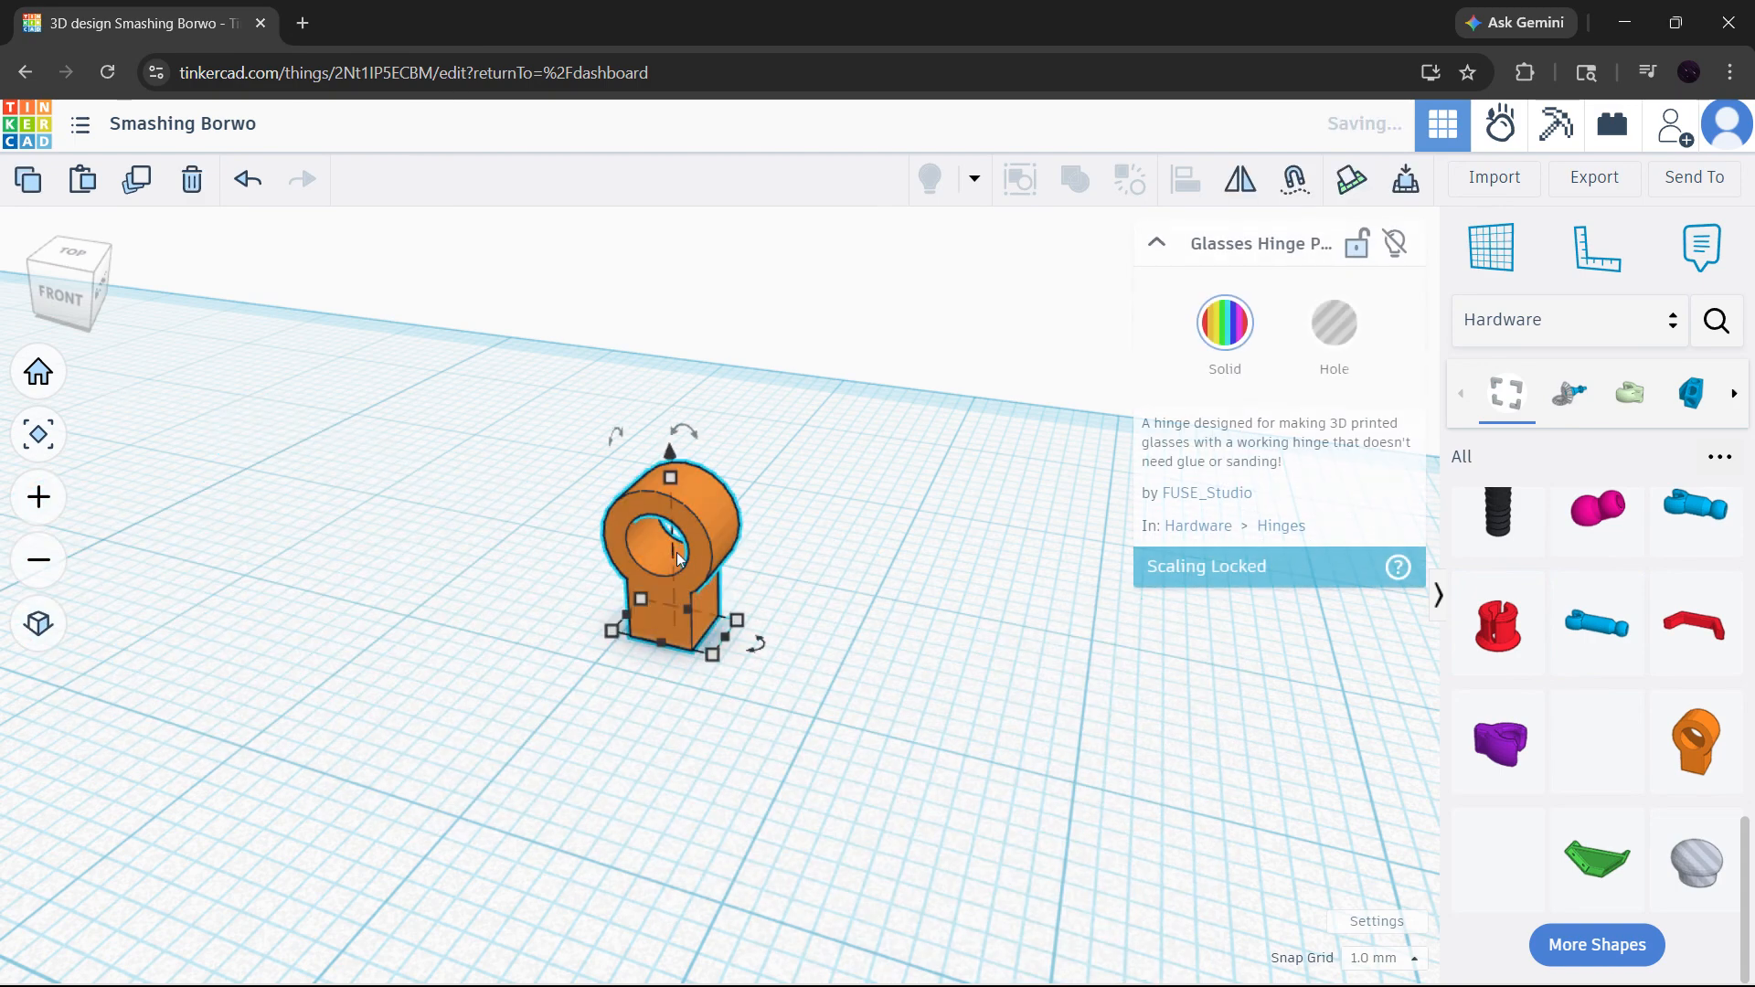
pyautogui.click(677, 560)
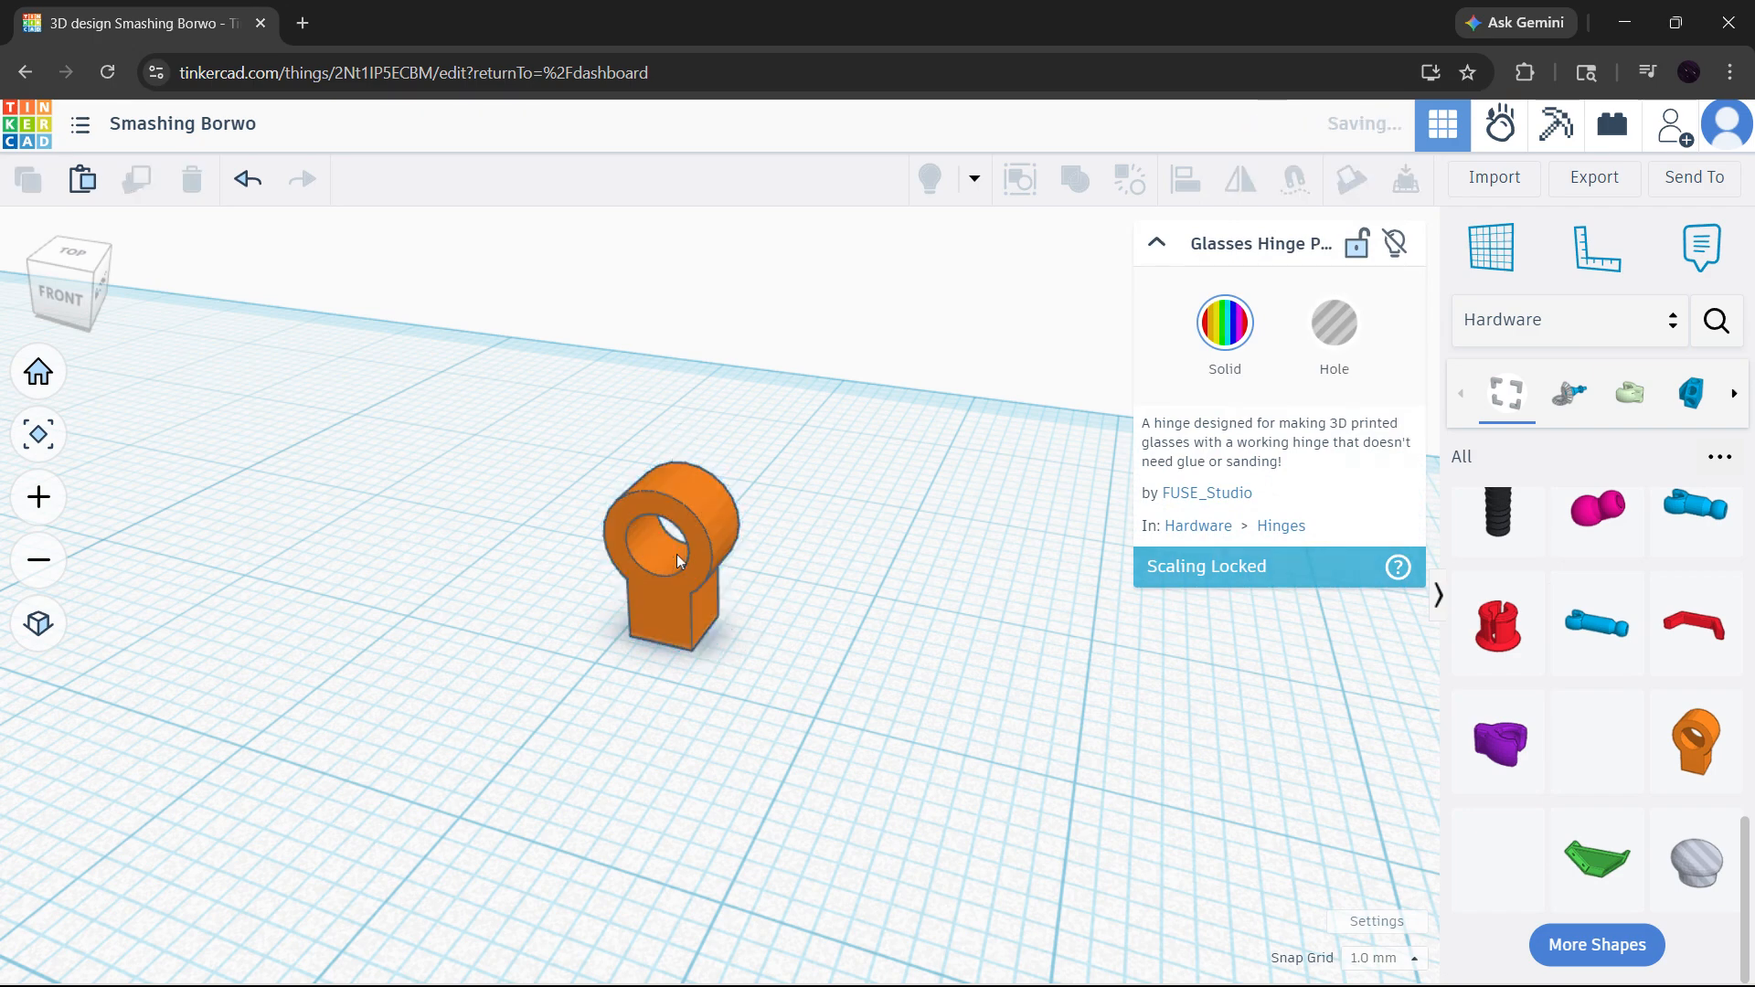
pyautogui.moveTo(683, 429); pyautogui.dragTo(745, 348)
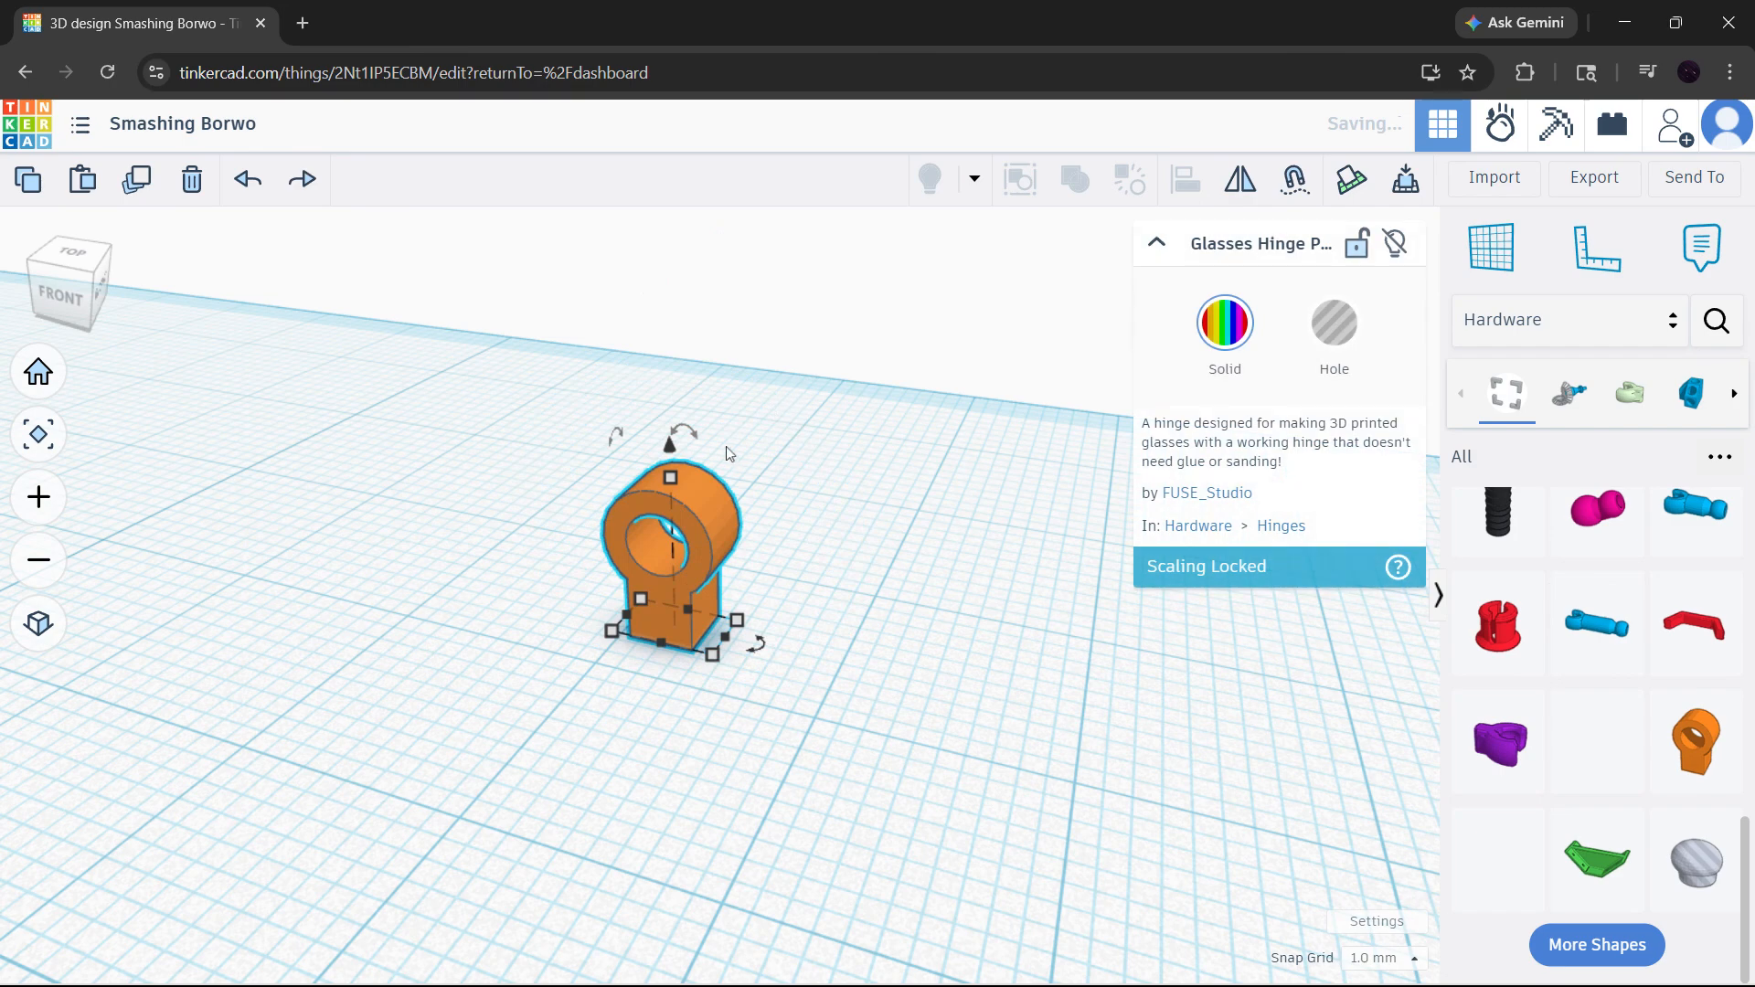
pyautogui.moveTo(674, 475); pyautogui.dragTo(685, 593)
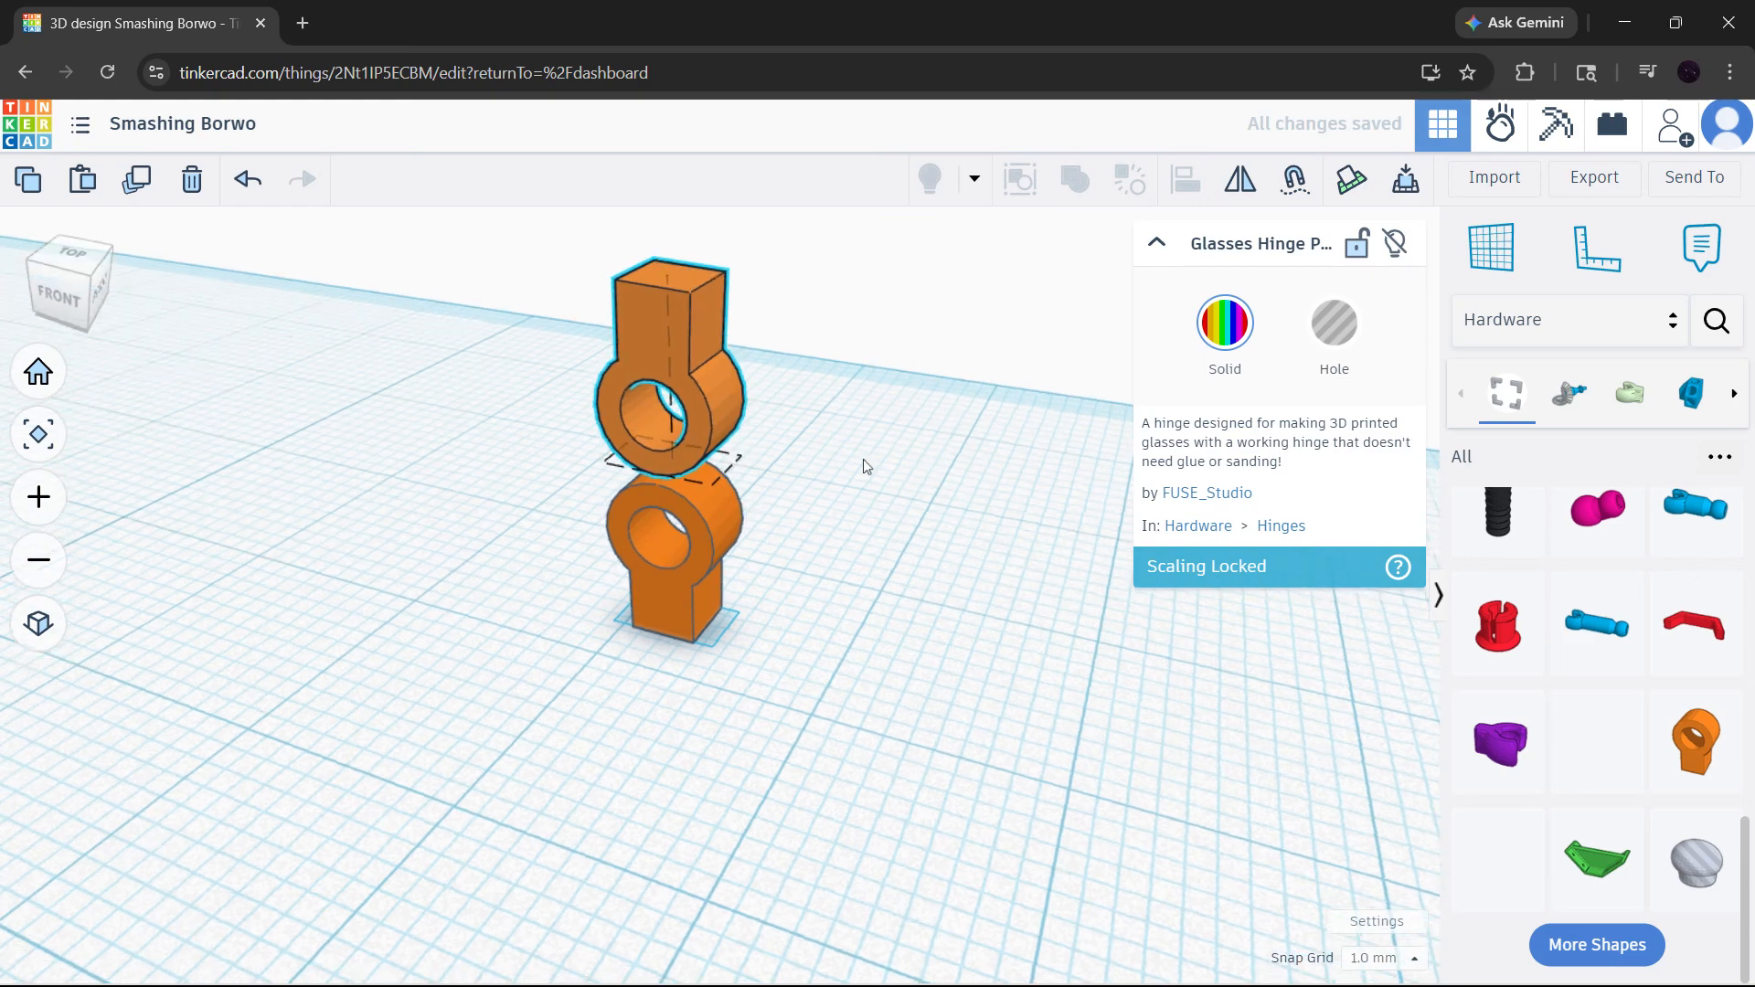
# Step: Rotate the upper hinge copy a quarter turn about the vertical axis, so its hole runs perpendicular to the lower one
pyautogui.moveTo(865, 466); pyautogui.dragTo(914, 496, button='right')
pyautogui.moveTo(942, 501); pyautogui.dragTo(1050, 396)
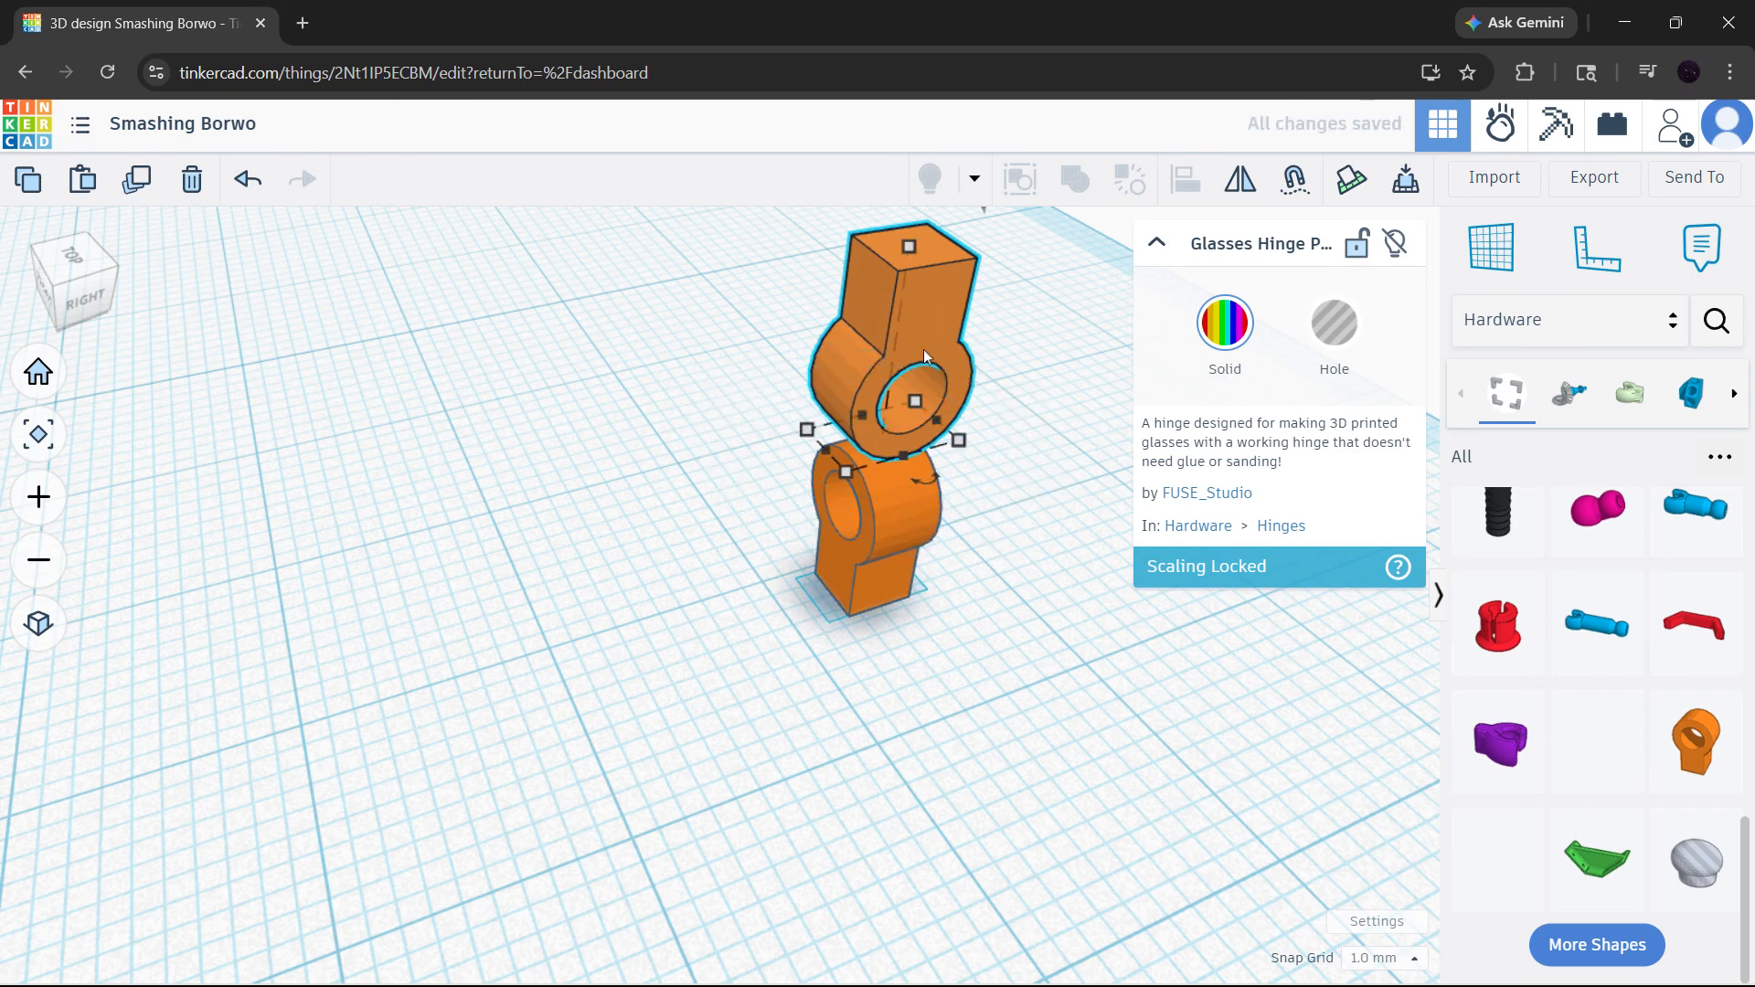
pyautogui.moveTo(1009, 296); pyautogui.dragTo(936, 410, button='middle')
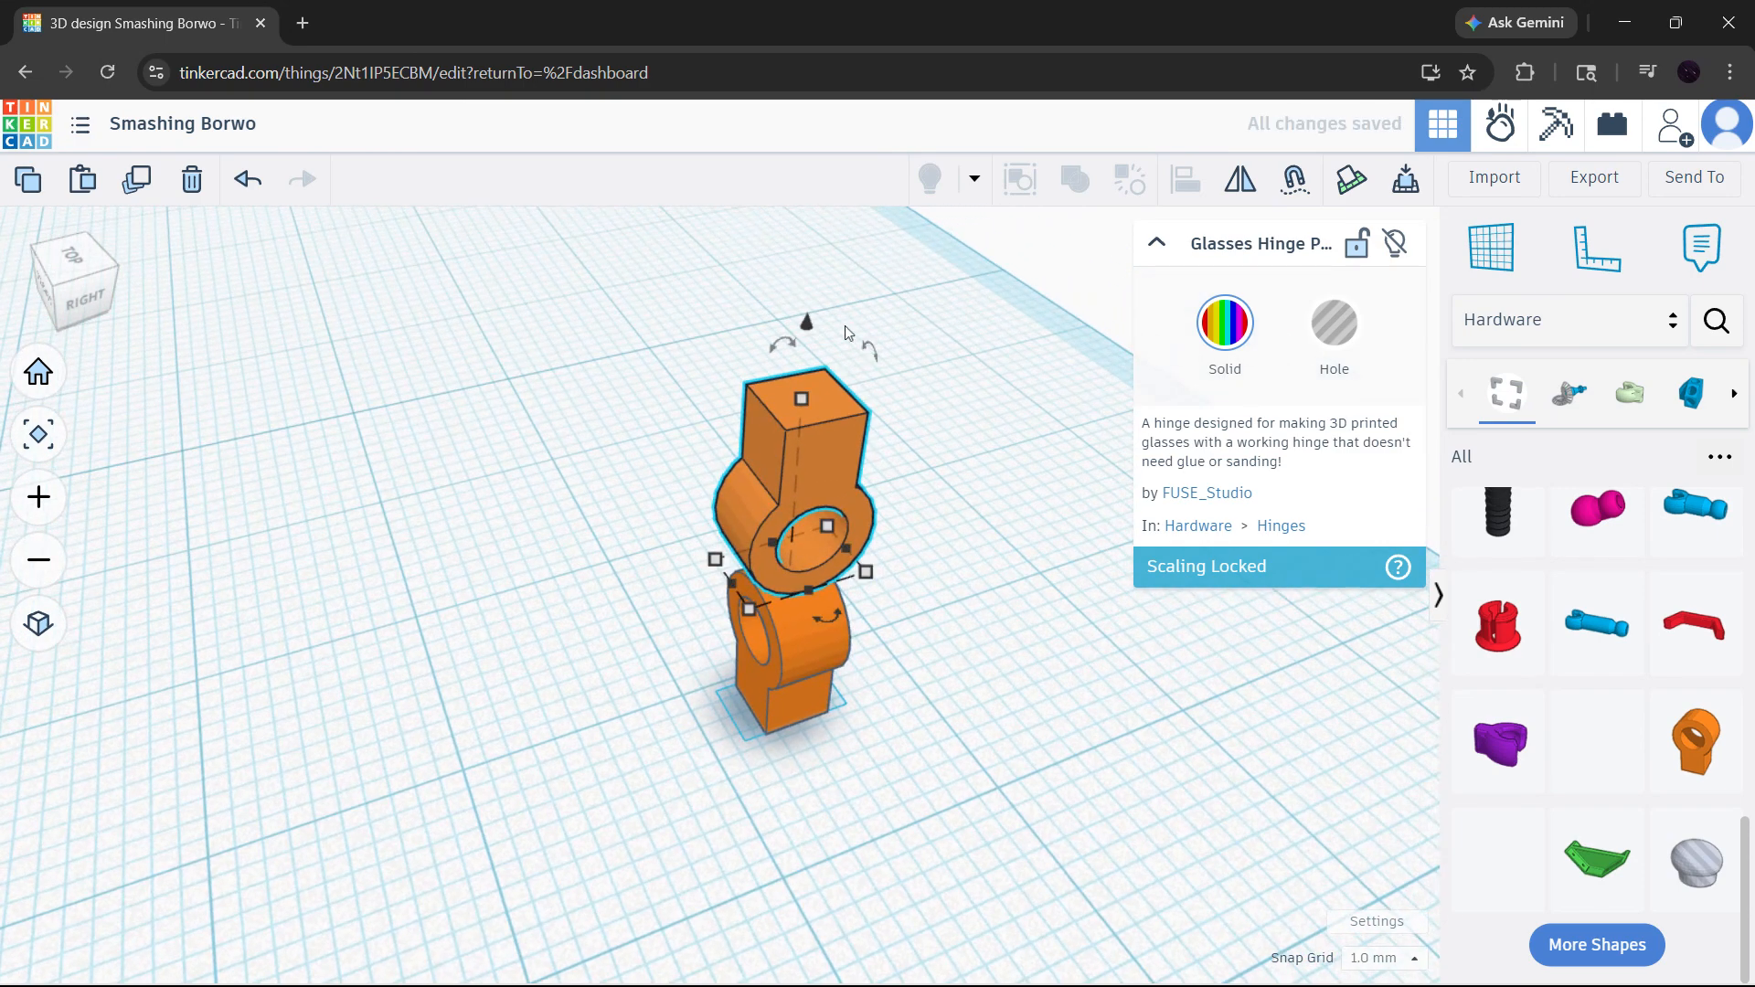
# Step: Lower the flipped upper hinge onto the lower one so that their two rings interlock
pyautogui.moveTo(806, 323); pyautogui.dragTo(834, 431)
pyautogui.click(1023, 584)
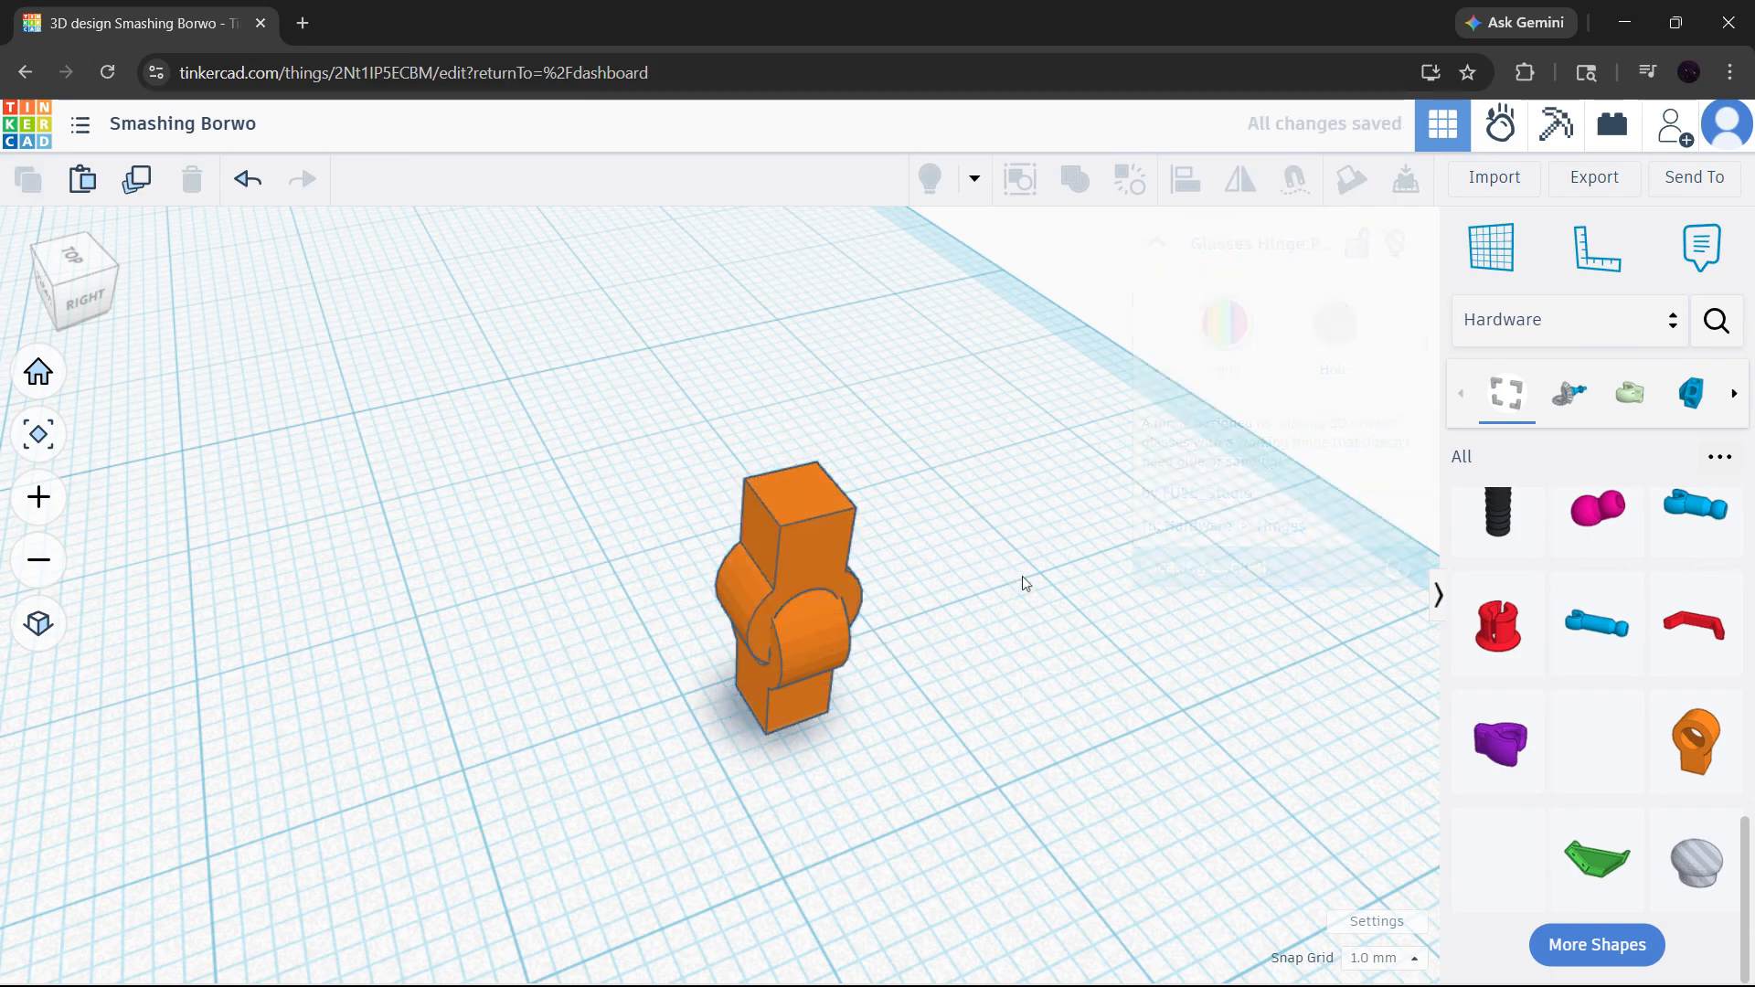
pyautogui.moveTo(1039, 635); pyautogui.dragTo(660, 711, button='right')
# Step: Examine the interlocked hinge pair from behind and check the lower hinge's shape properties
pyautogui.click(644, 700)
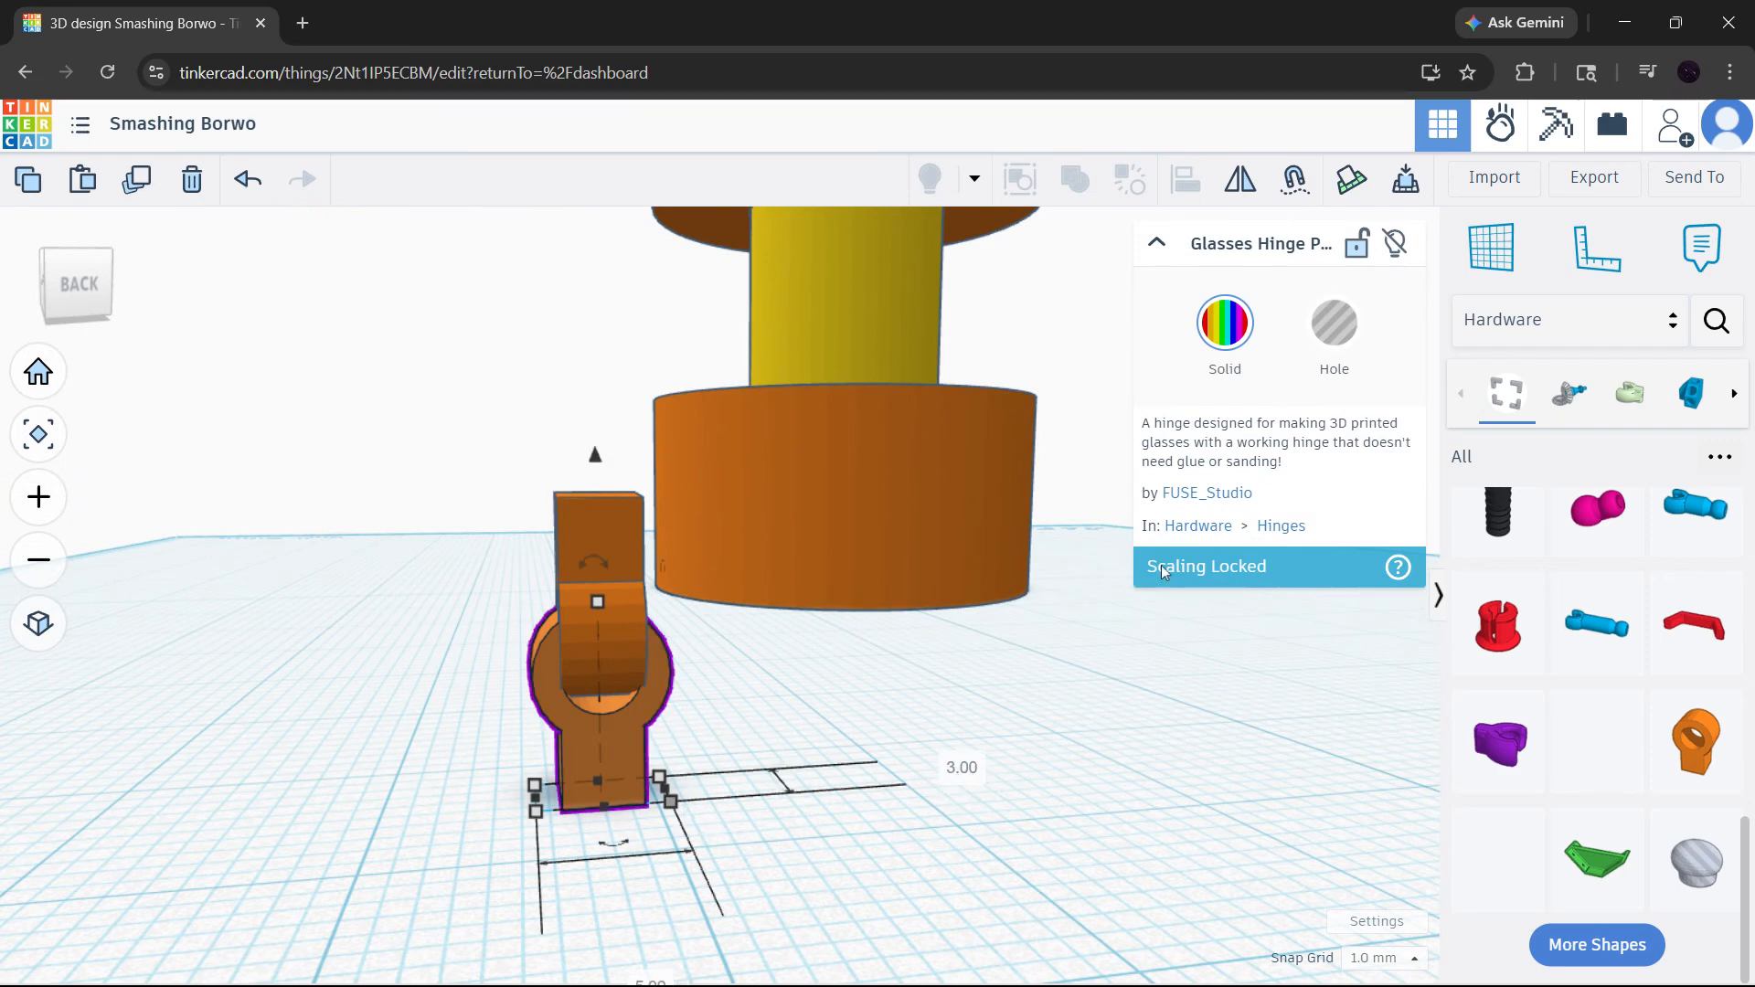
pyautogui.click(1163, 255)
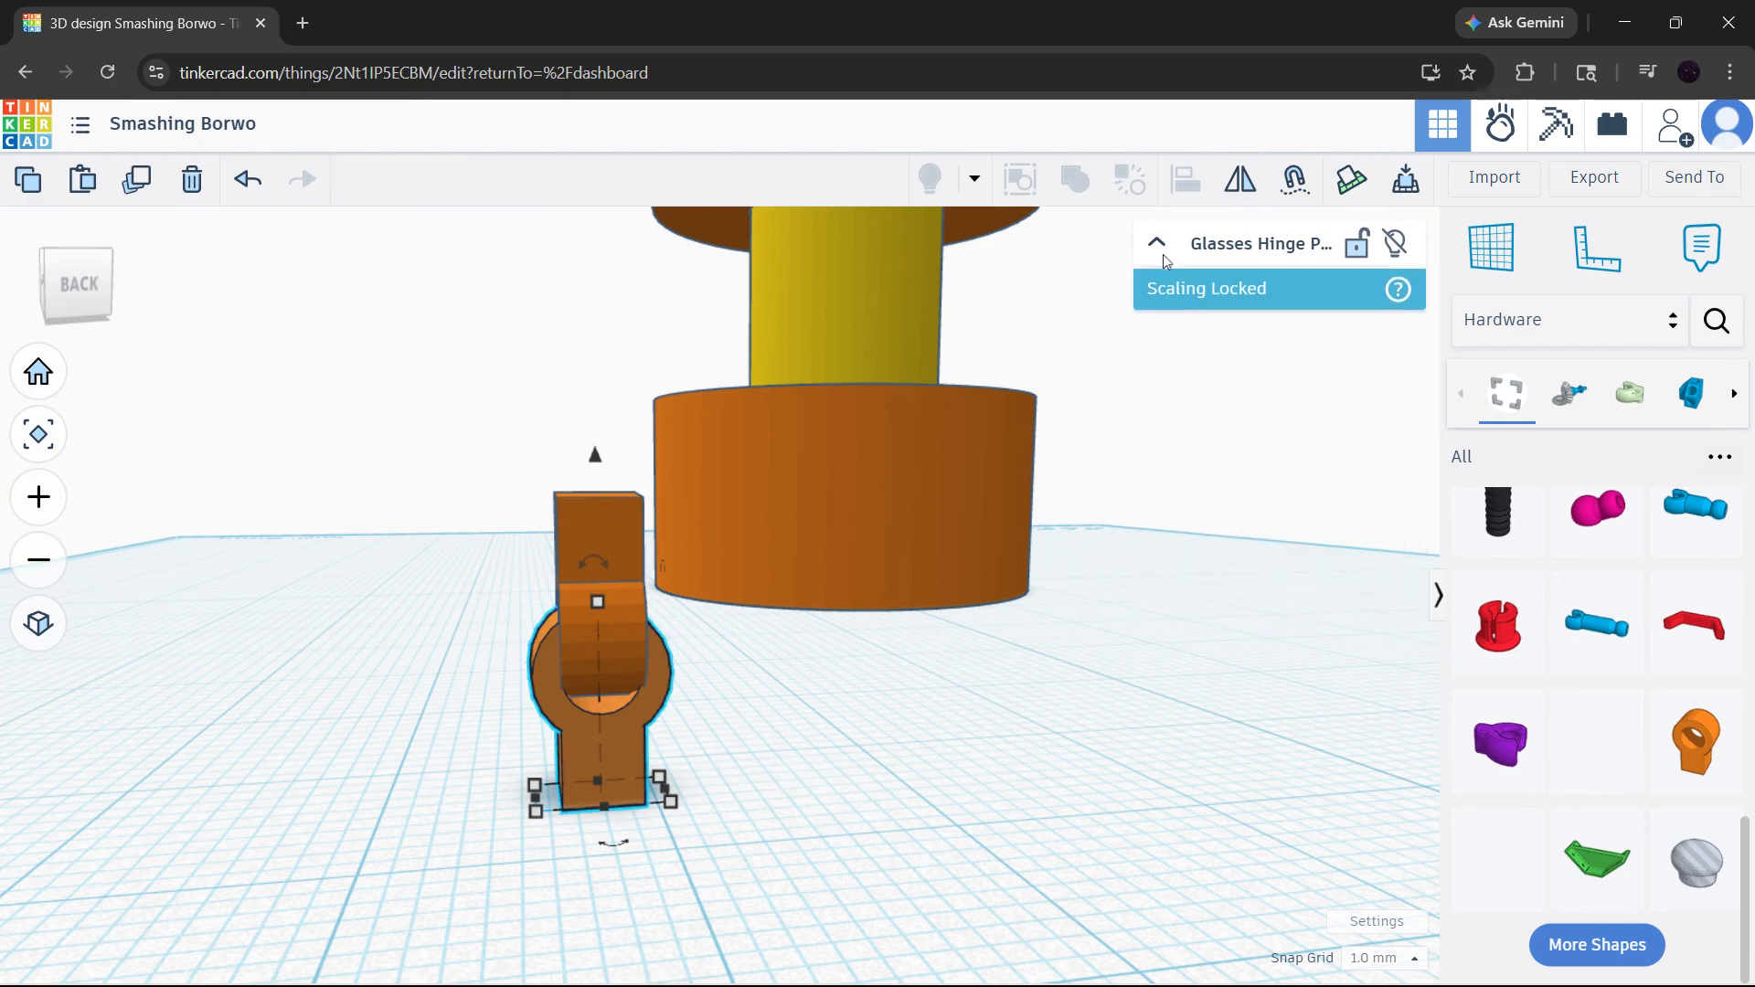
pyautogui.click(1163, 255)
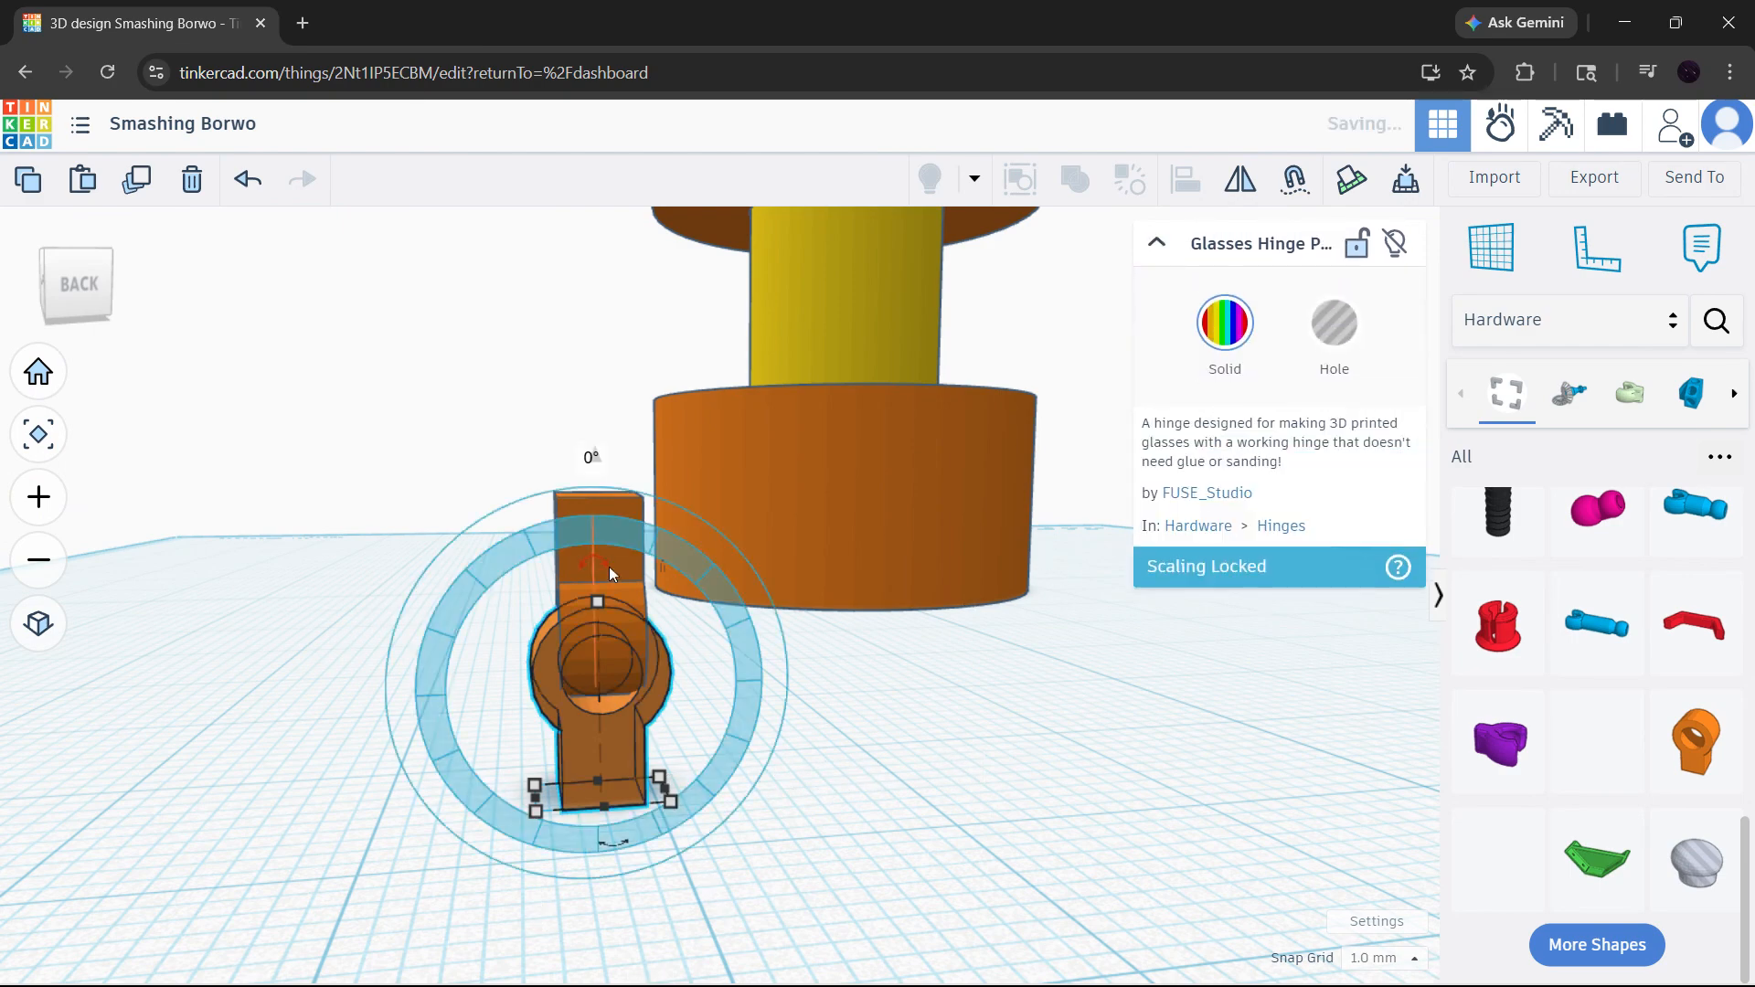
pyautogui.click(835, 770)
pyautogui.click(618, 781)
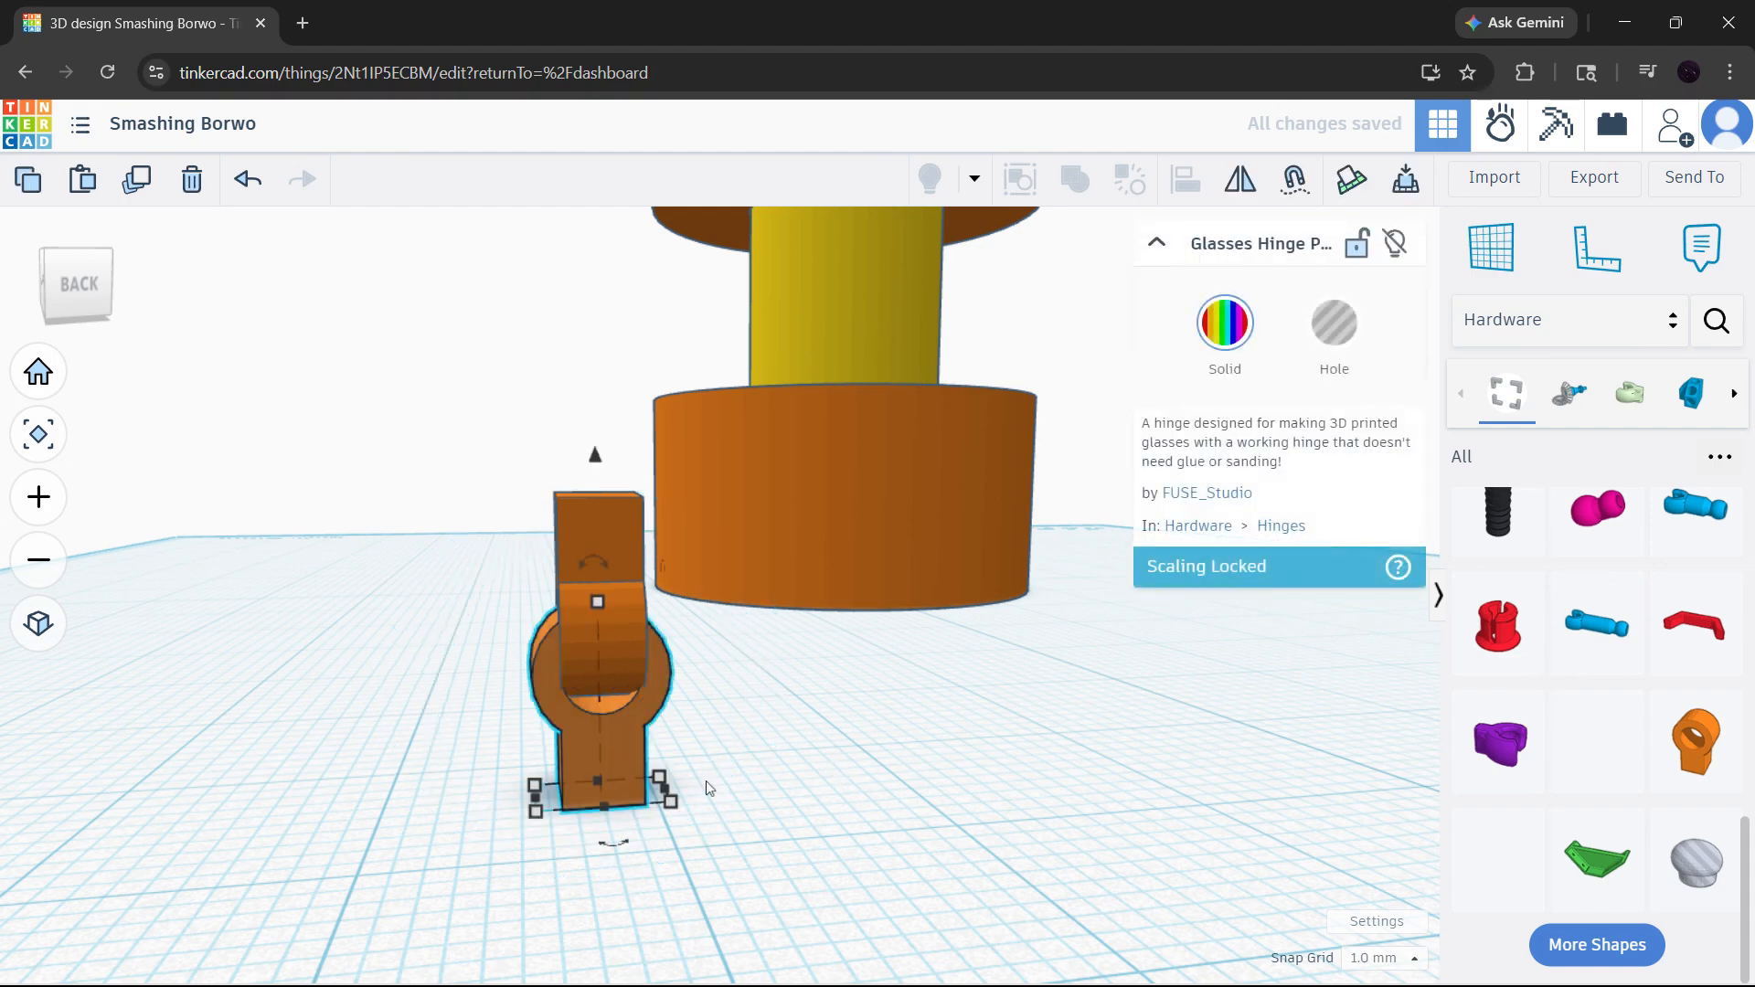
pyautogui.click(884, 778)
pyautogui.click(885, 315)
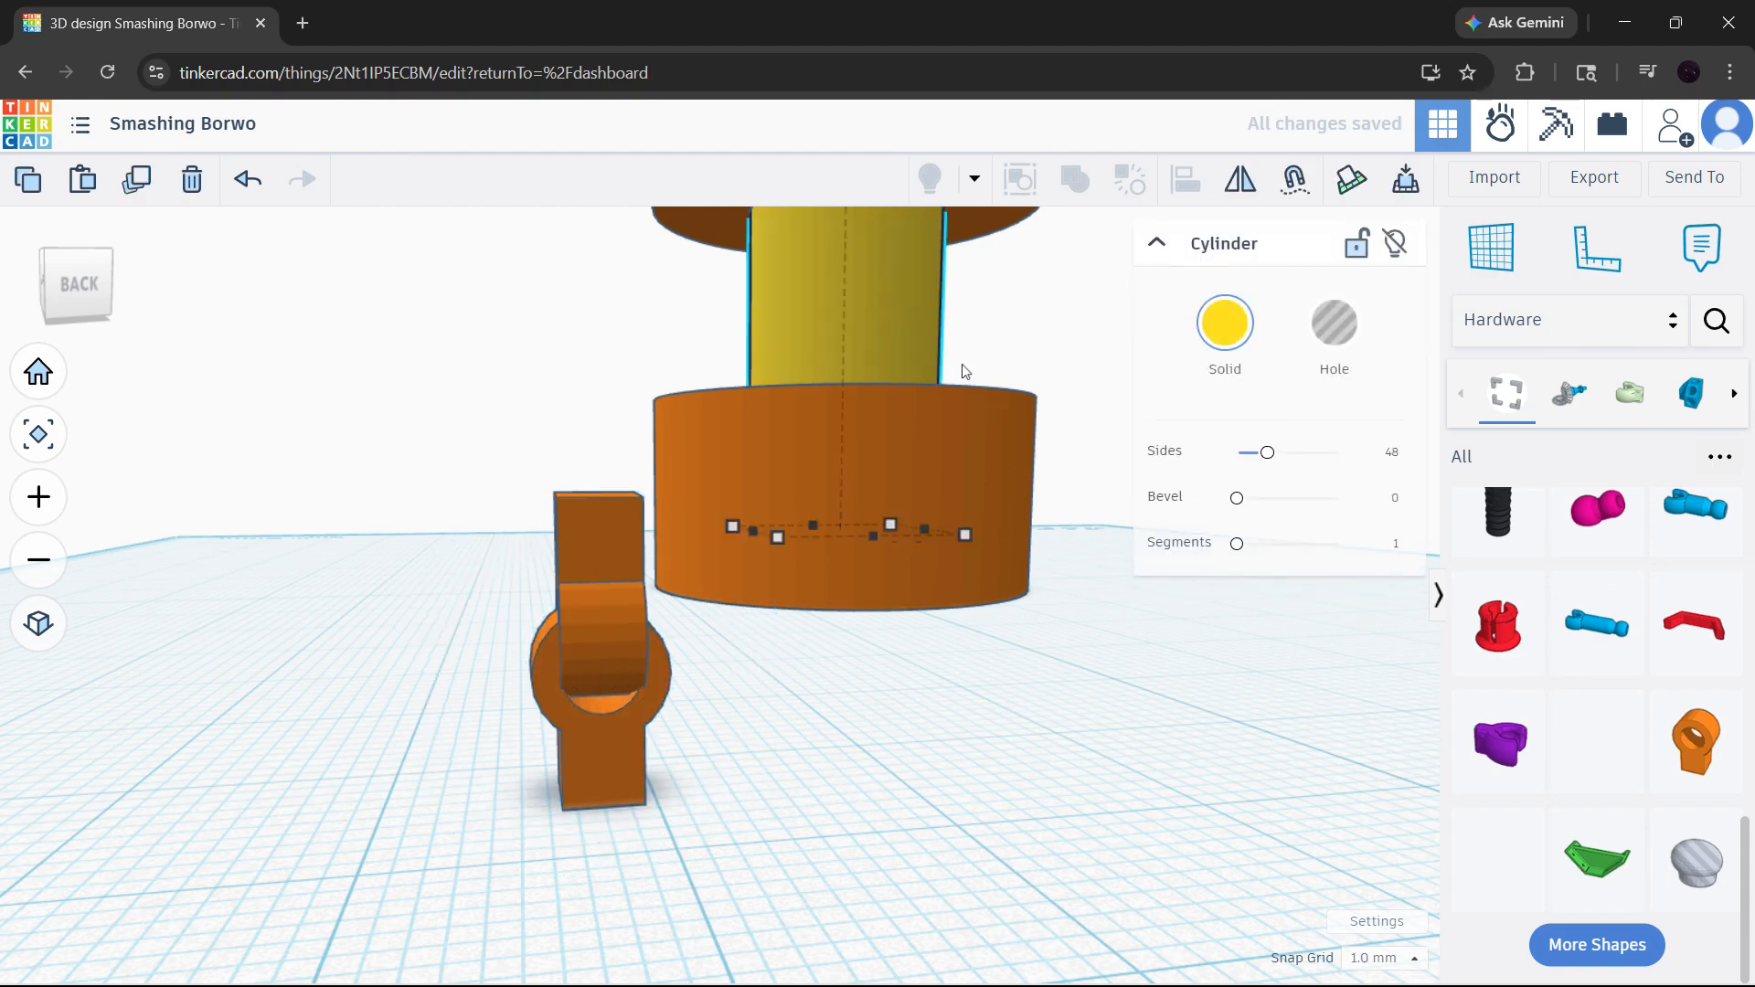
# Step: Switch the whole design to the Sim Lab physics workspace and view the rings, cylinder and hinge pair from the side
pyautogui.click(35, 375)
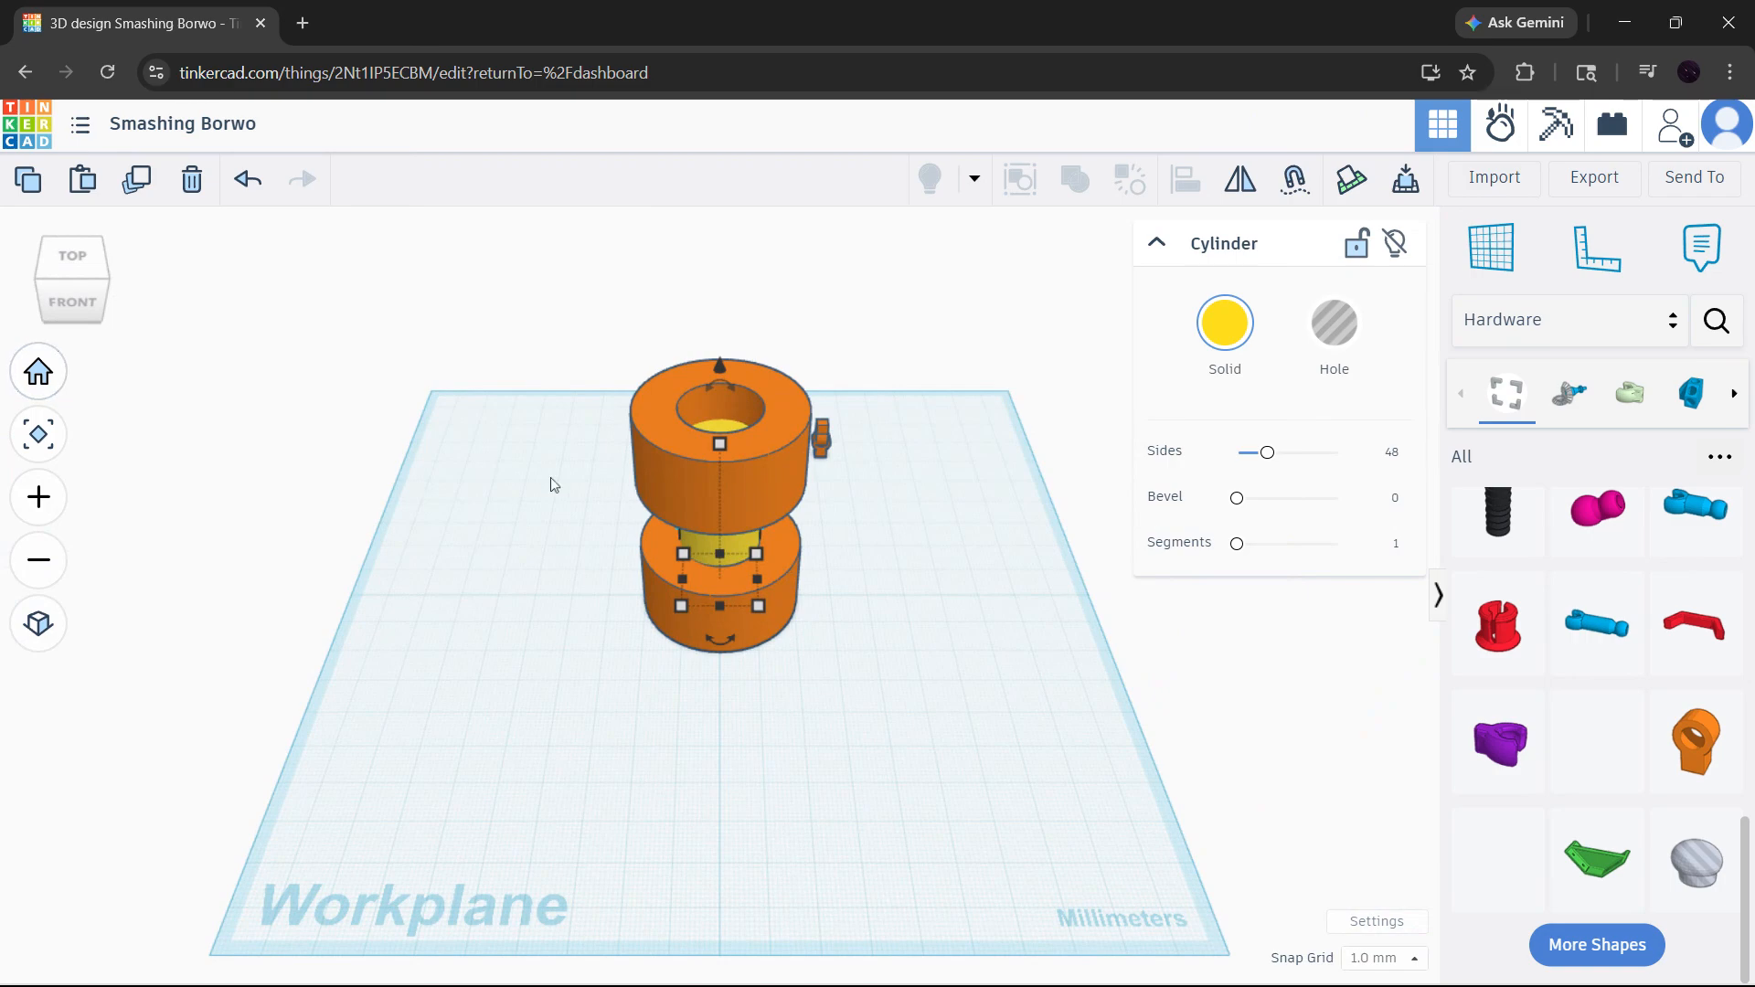
pyautogui.scroll(5, 764, 592)
pyautogui.scroll(-4, 801, 448)
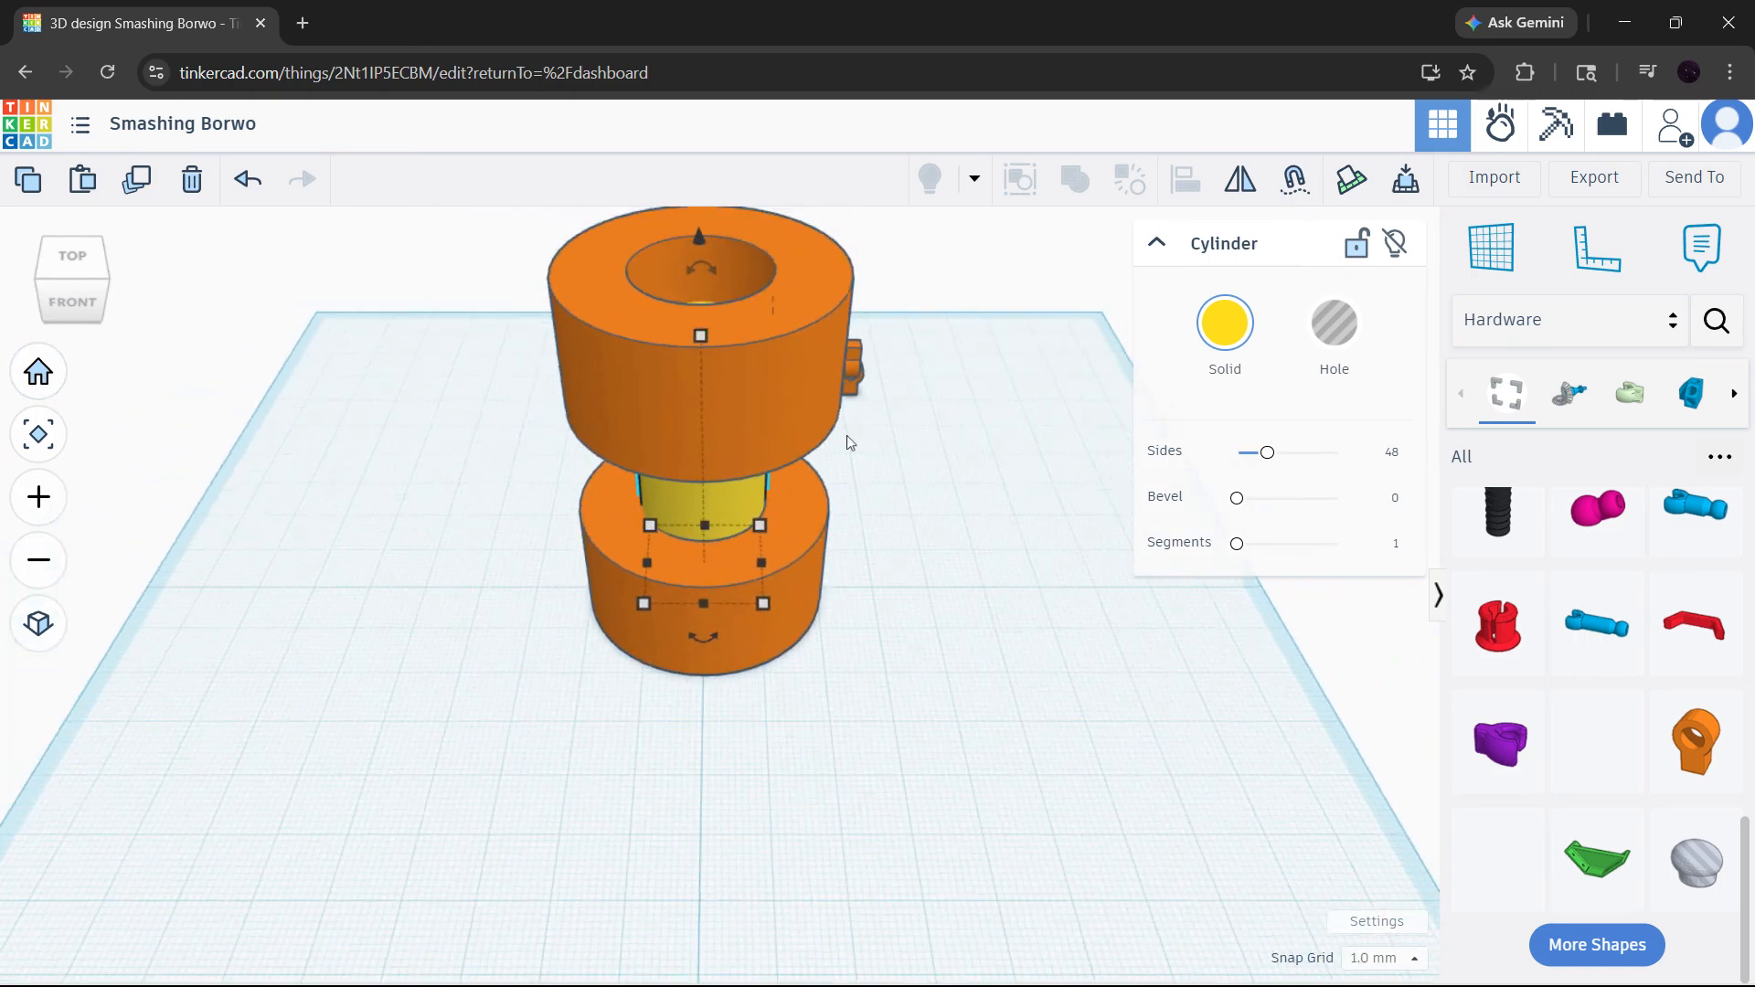
pyautogui.click(1504, 130)
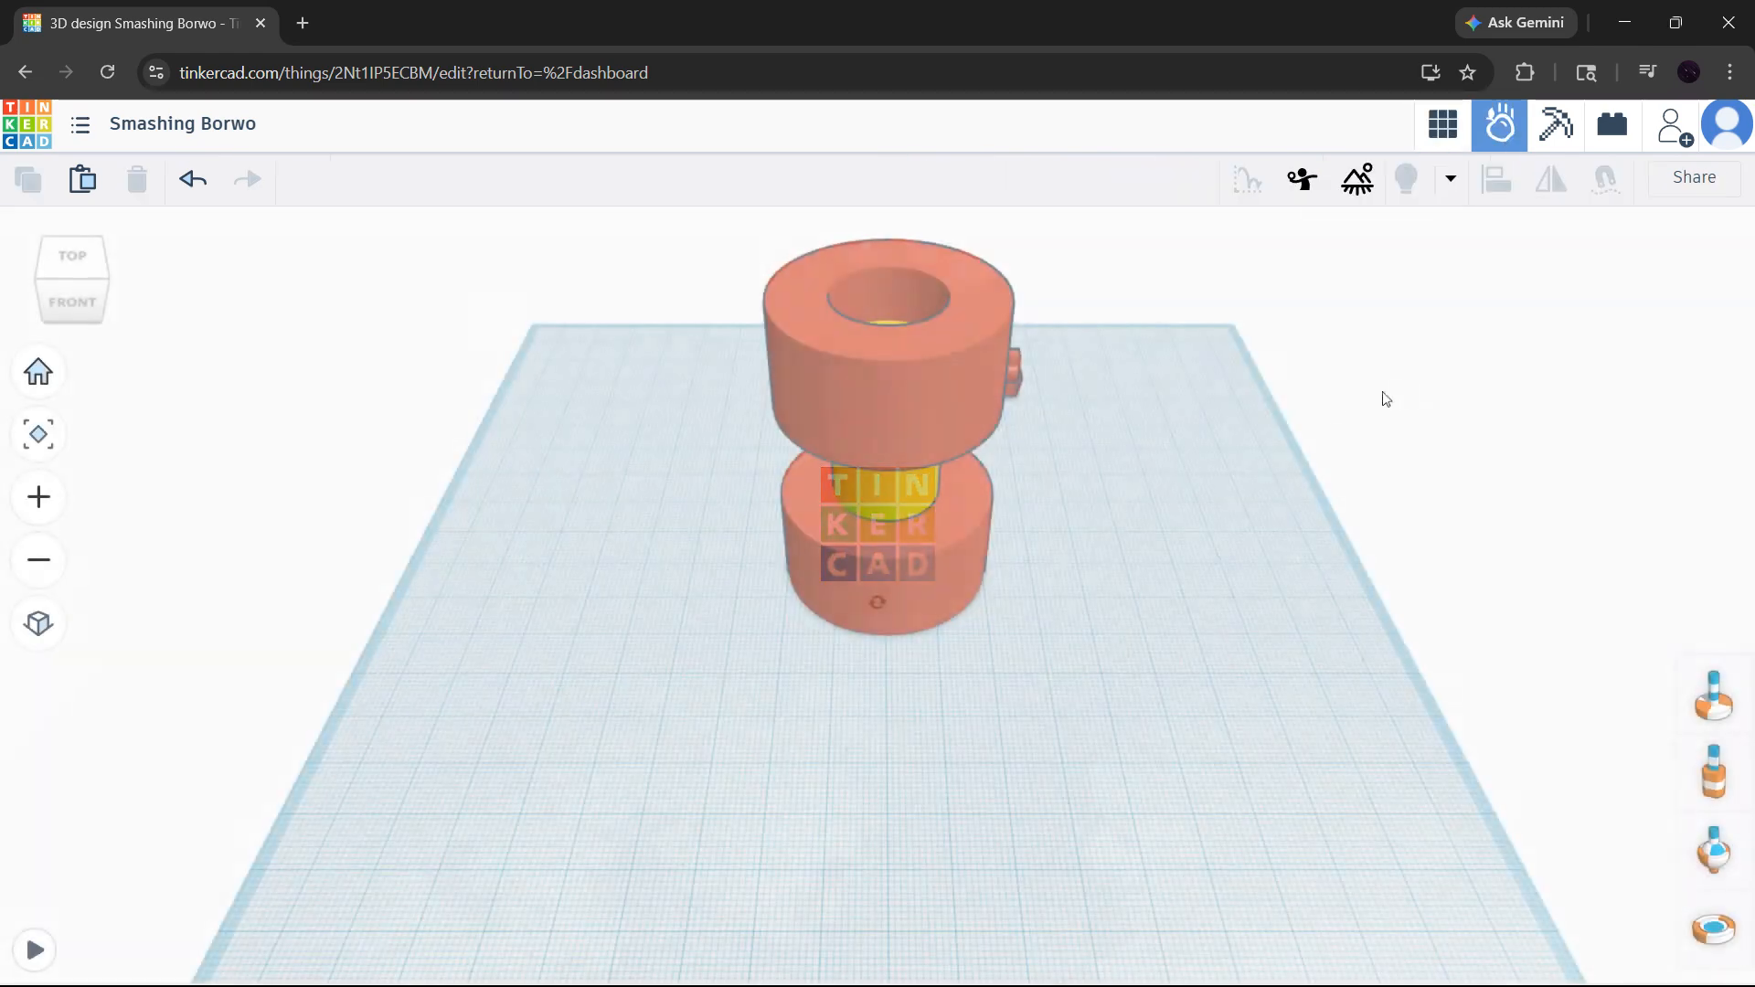
pyautogui.moveTo(1136, 453); pyautogui.dragTo(529, 408, button='right')
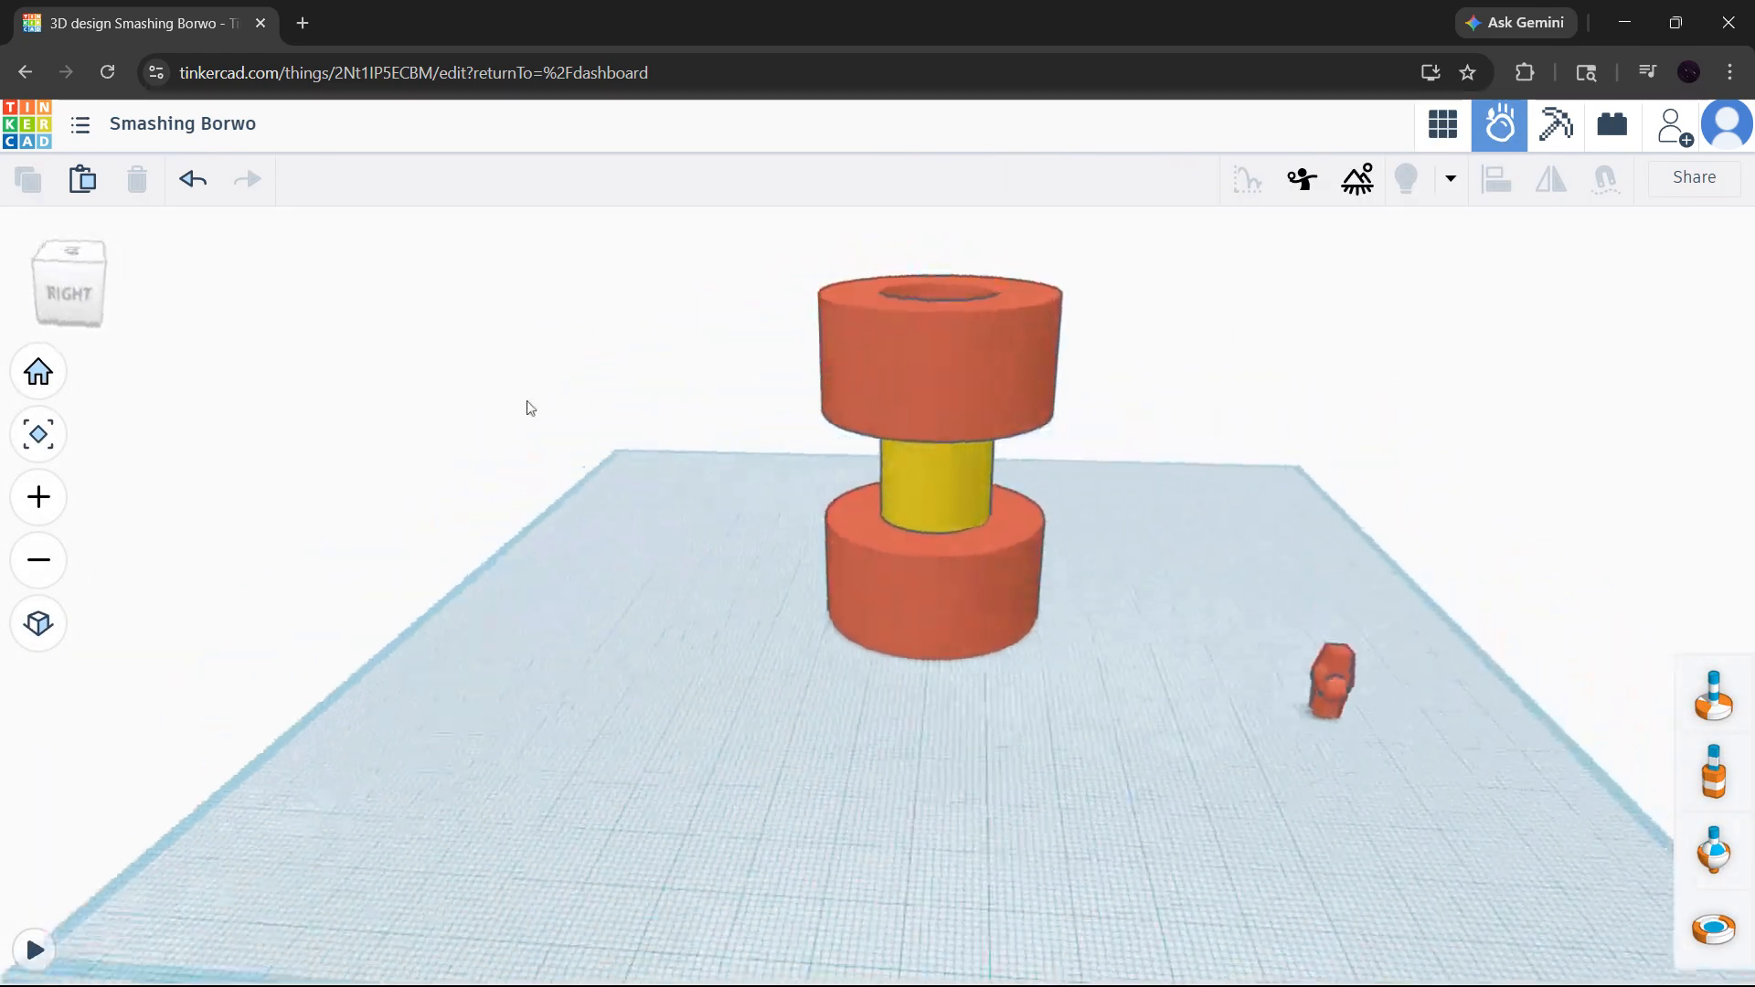
# Step: Try to rotate the yellow central cylinder about its vertical axis, undo the change and restore the home view
pyautogui.click(956, 473)
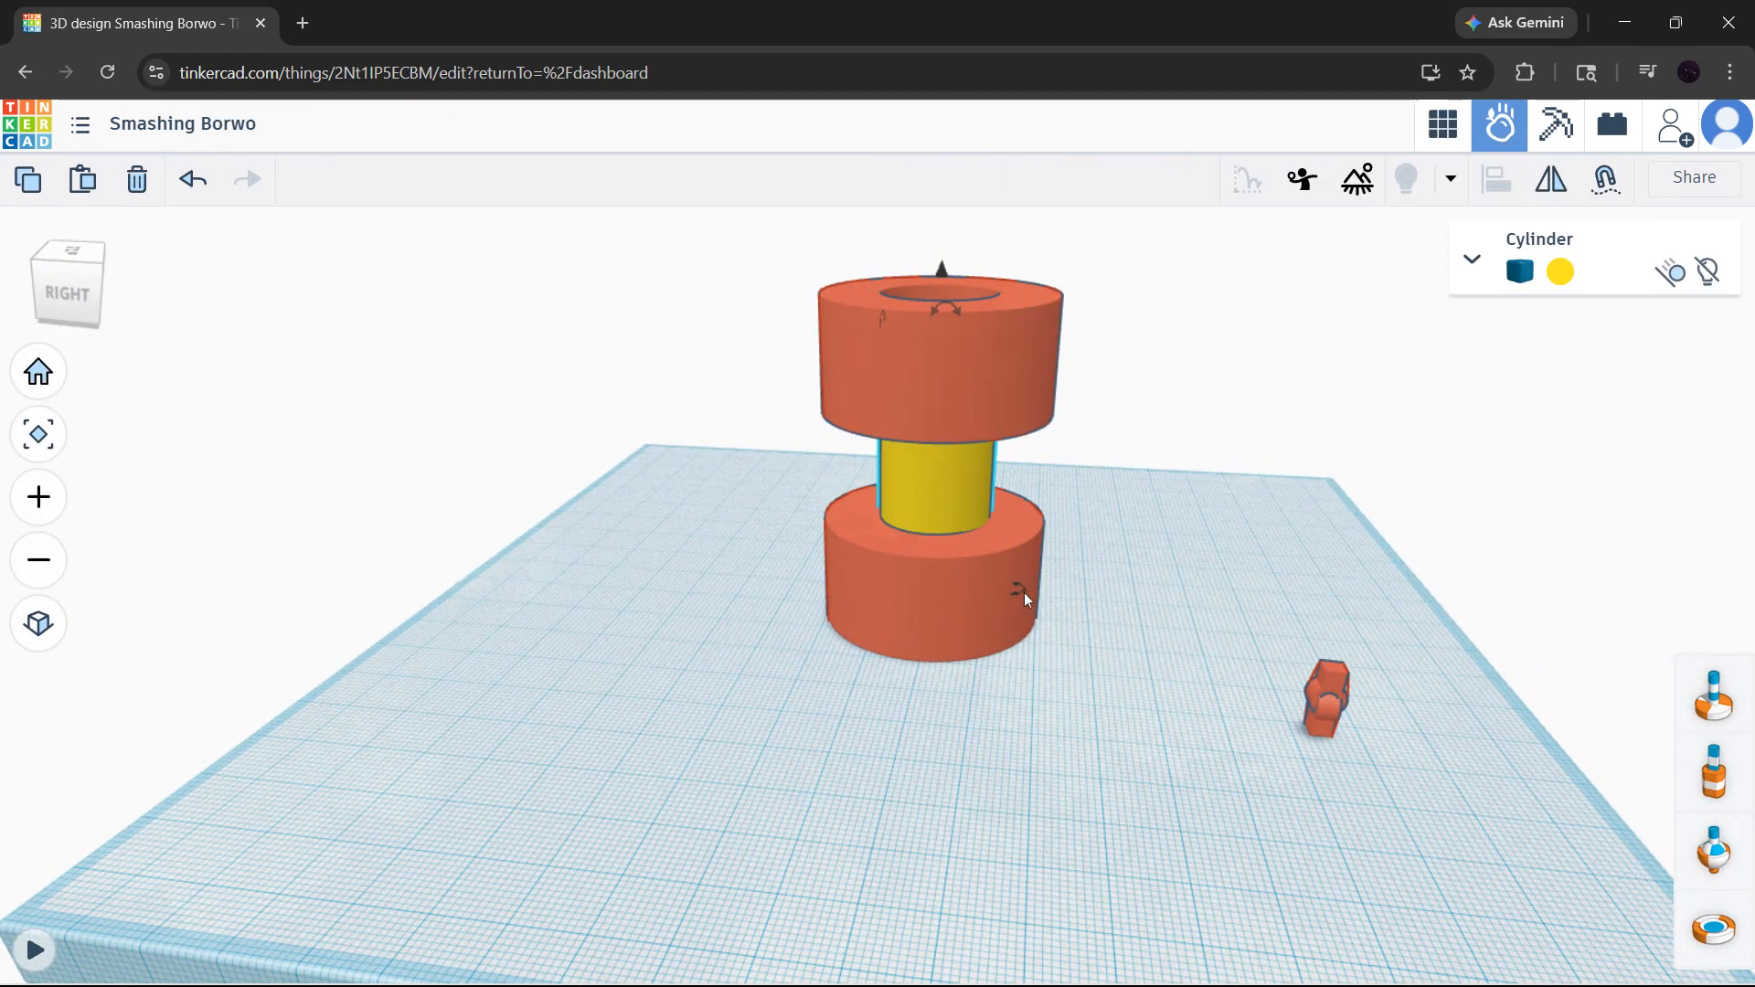
pyautogui.moveTo(1025, 595); pyautogui.dragTo(1179, 630)
pyautogui.hotkey('ctrl', 'z')
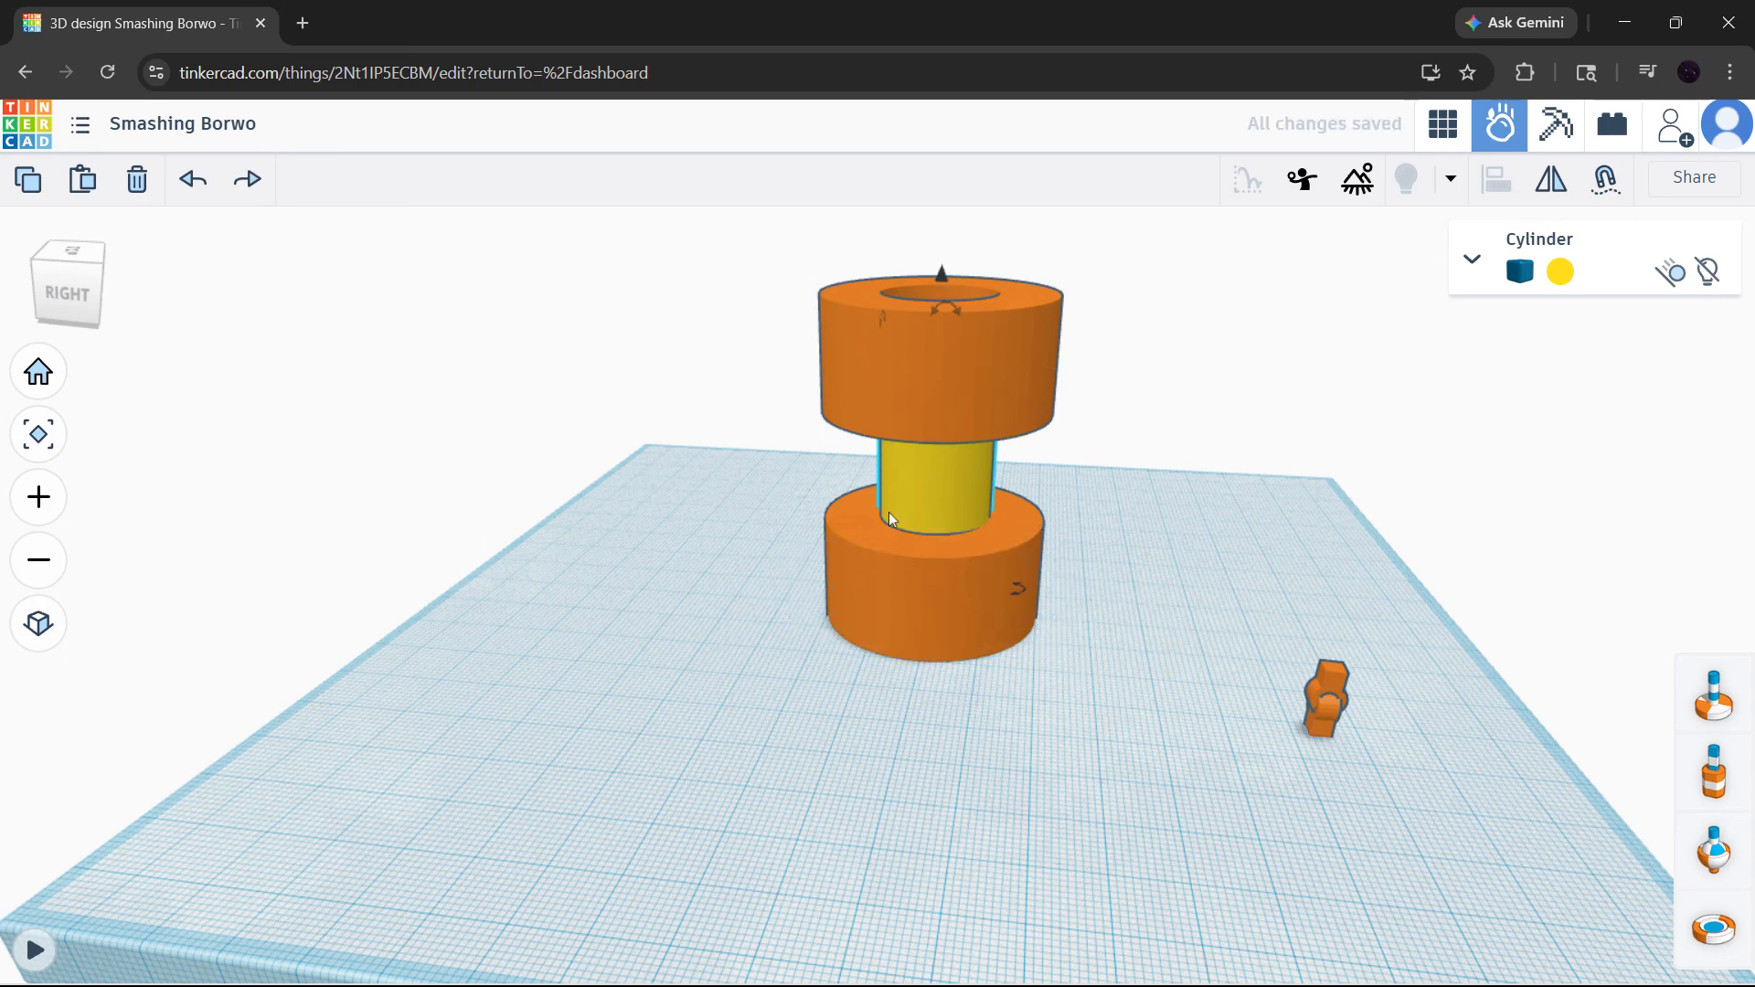
pyautogui.click(38, 371)
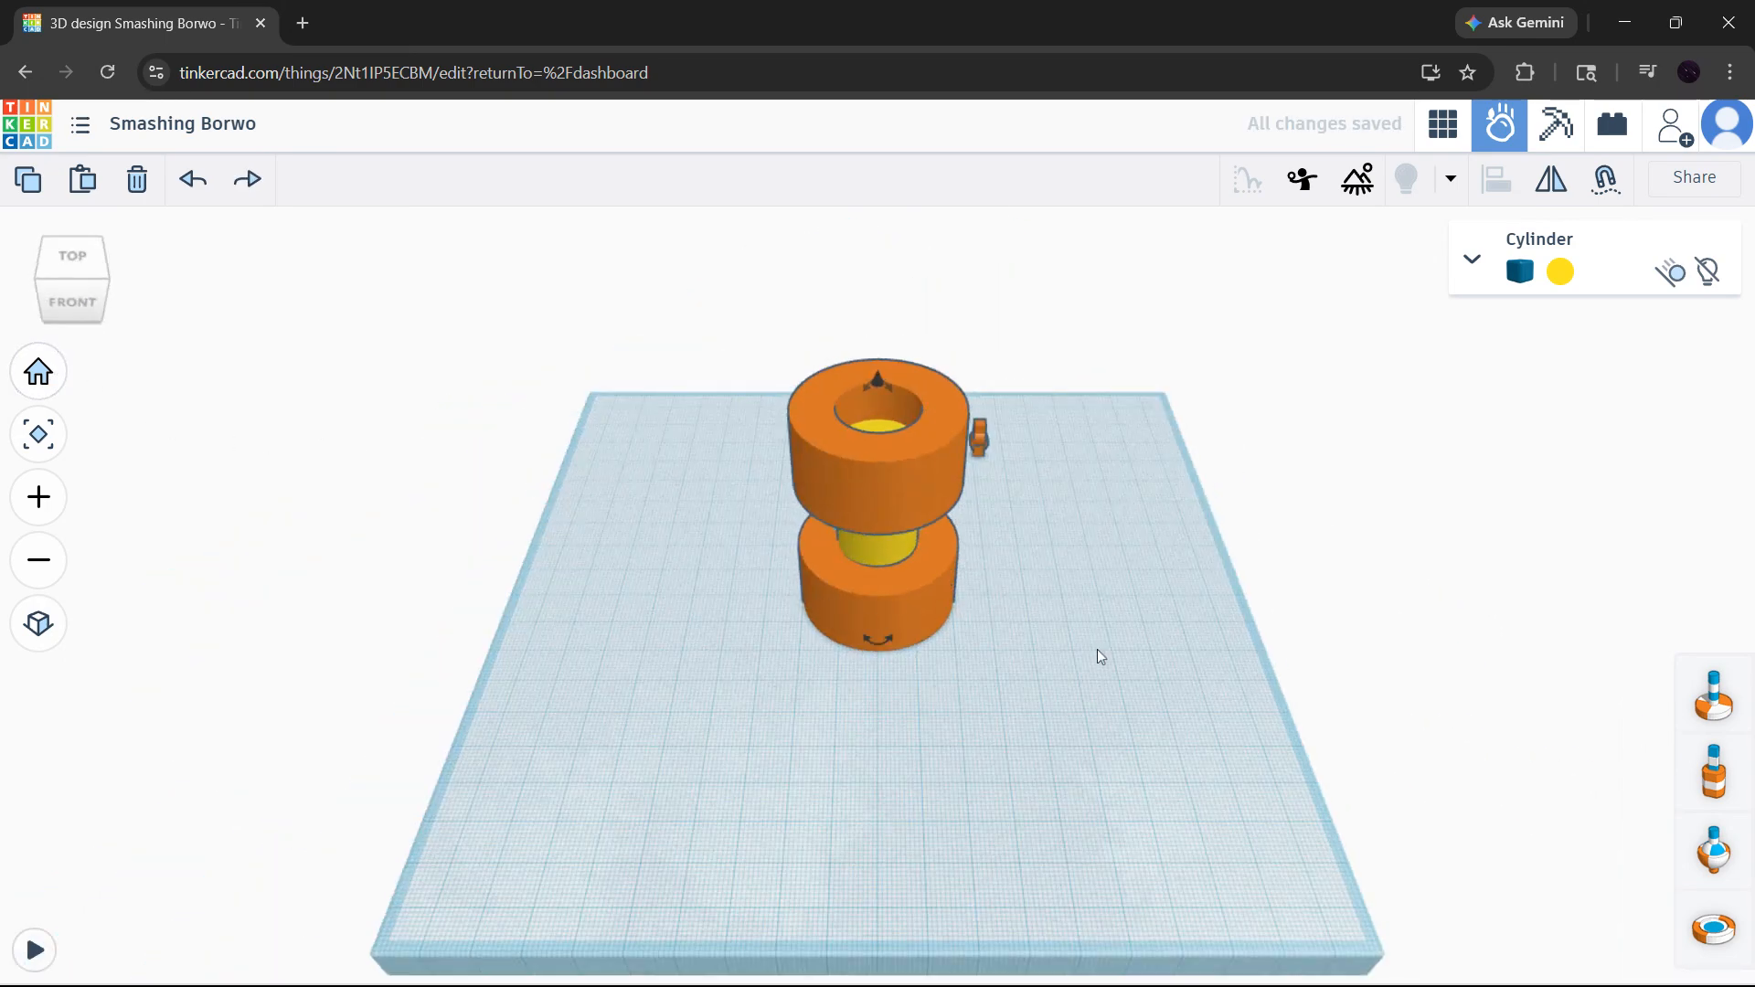